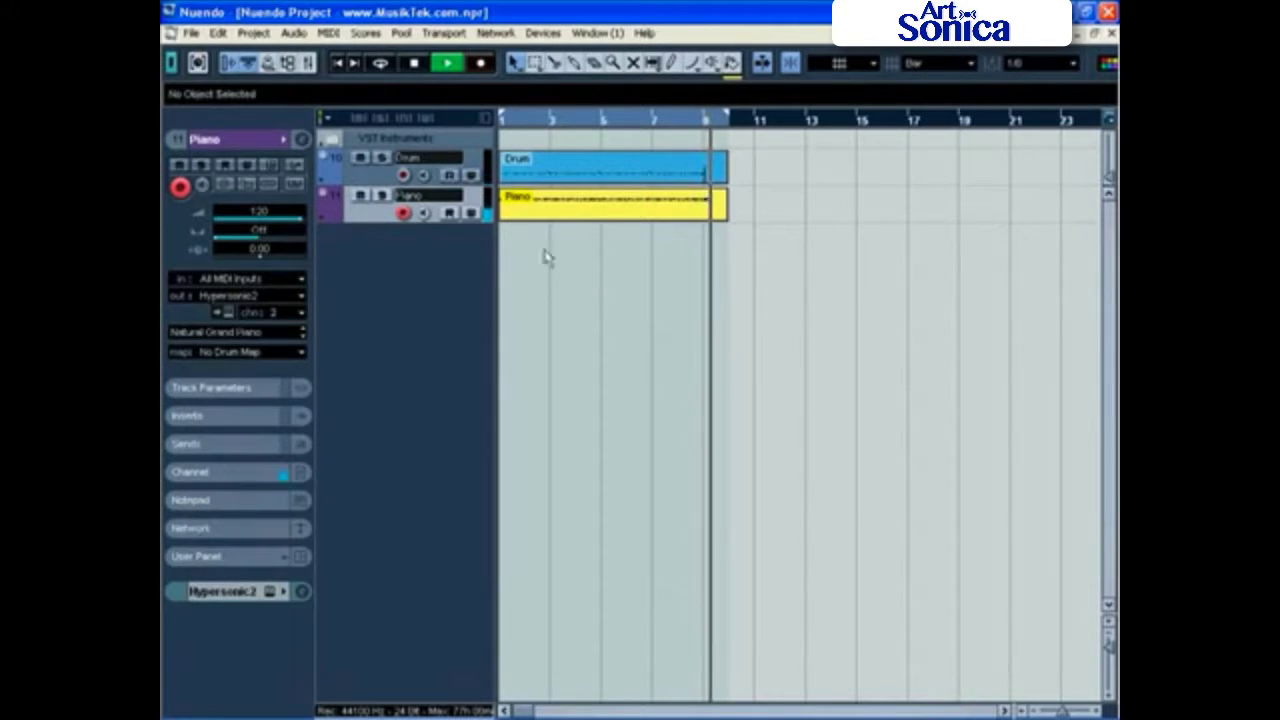
# Stop playback at the project start and open the Piano part in the Key Editor.
pyautogui.press('space')
pyautogui.press('Home')
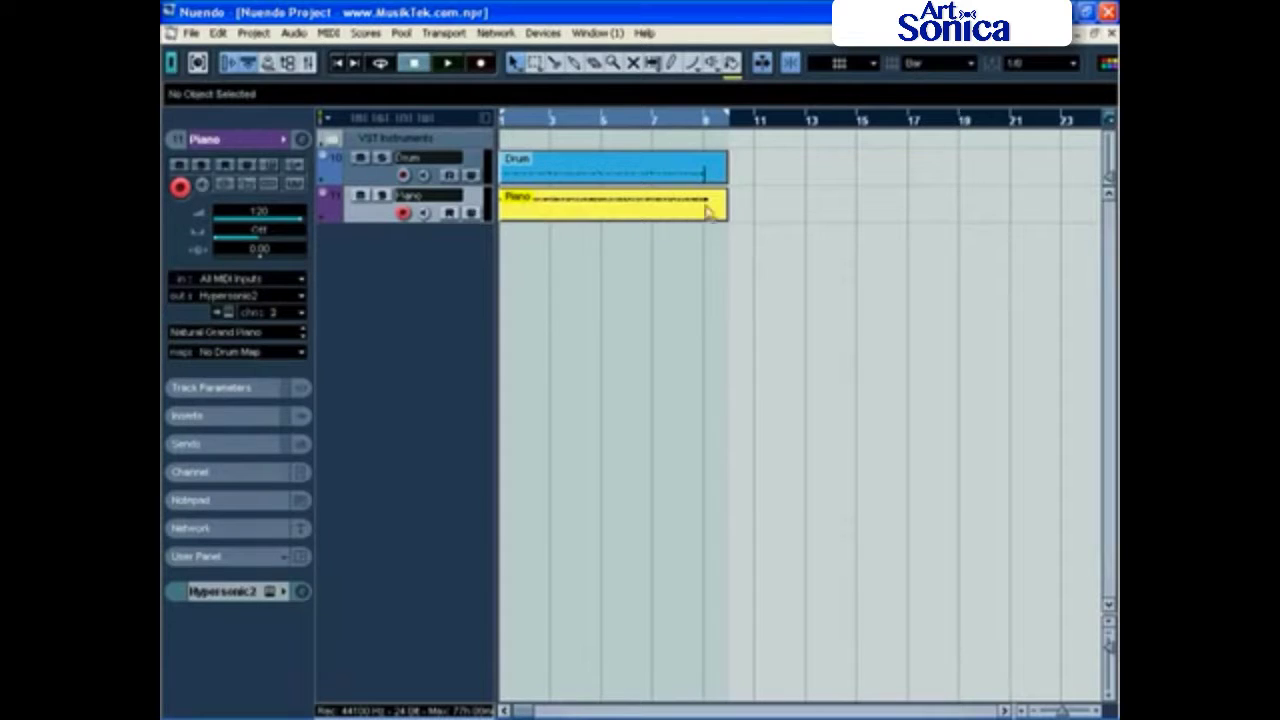
pyautogui.click(552, 218)
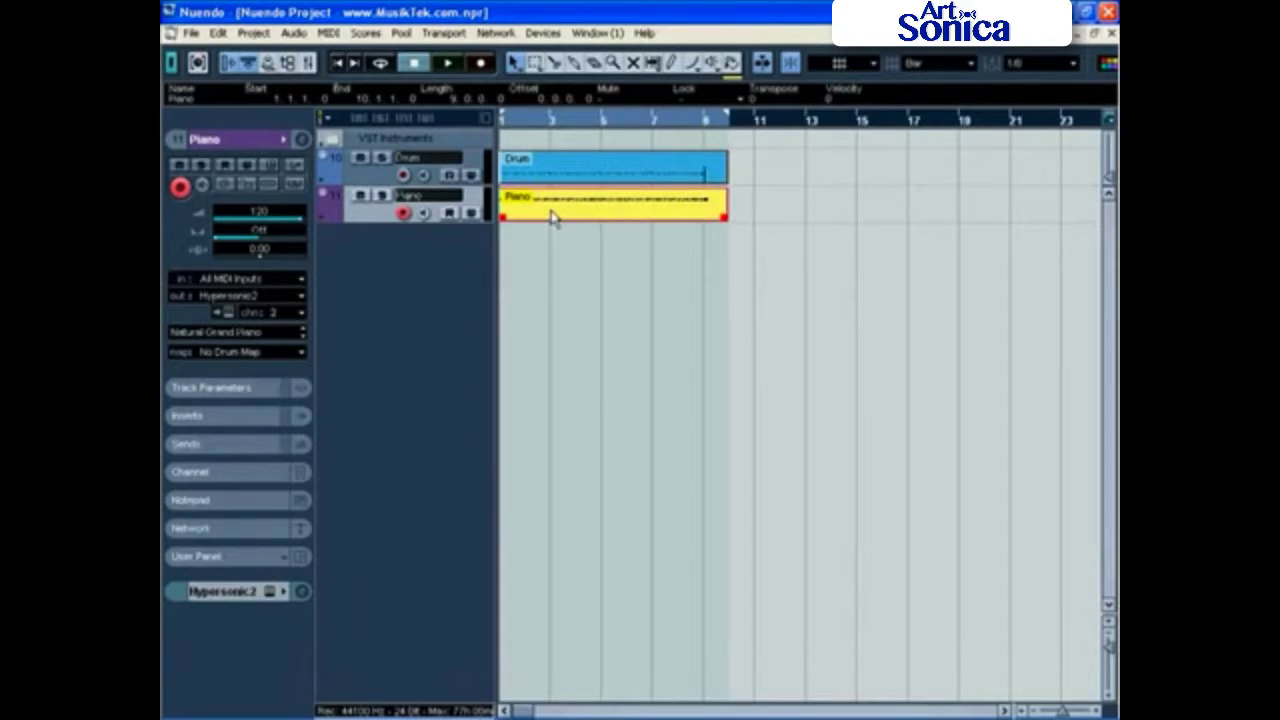
pyautogui.click(327, 33)
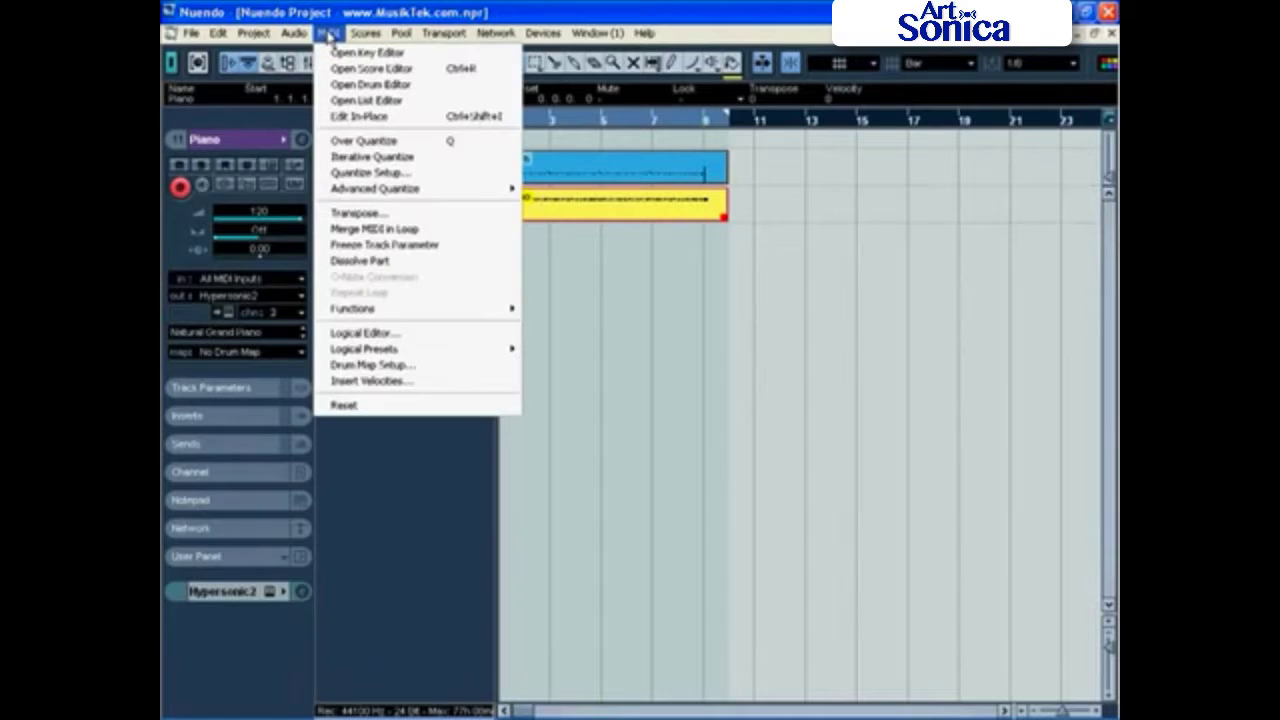
pyautogui.click(360, 48)
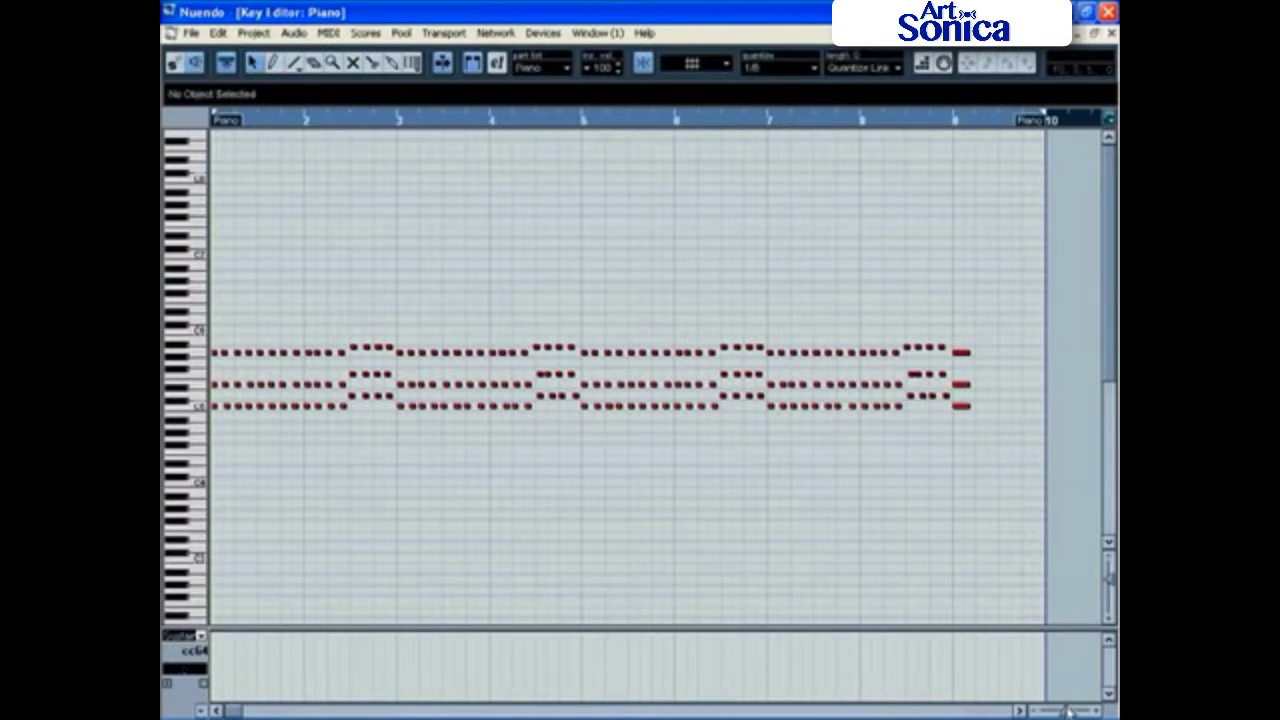
pyautogui.moveTo(1065, 710); pyautogui.dragTo(1072, 712)
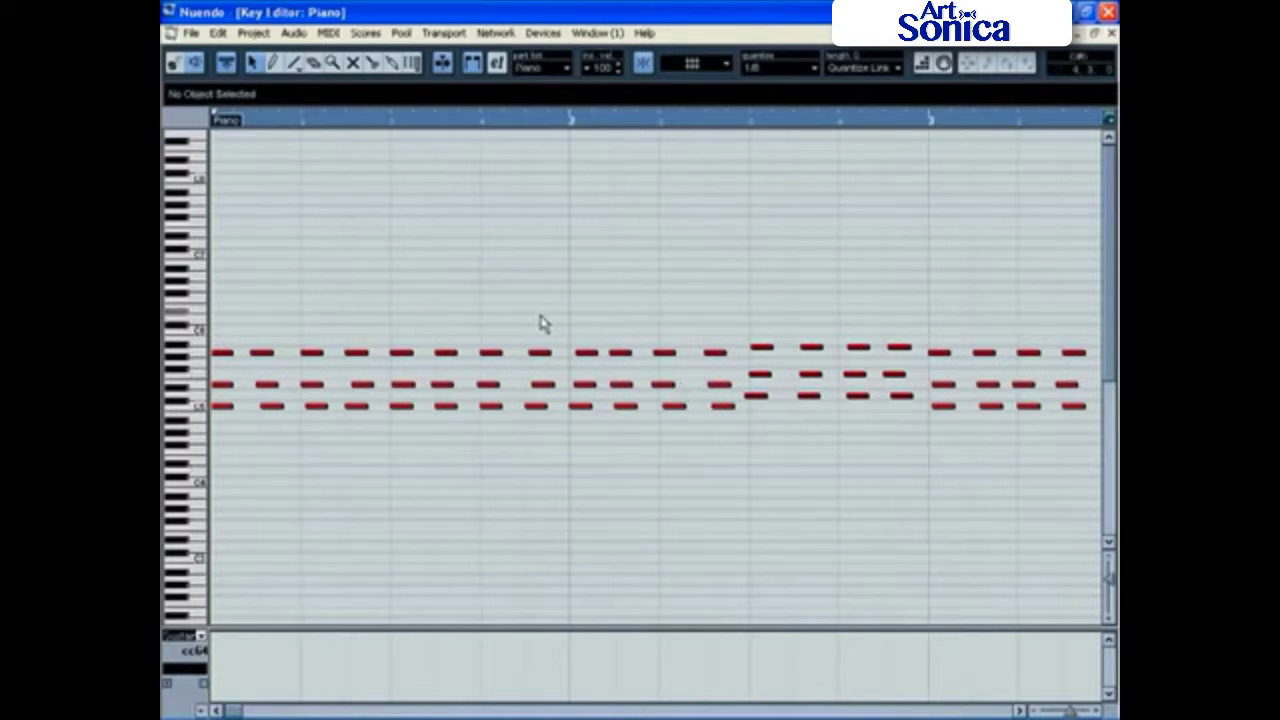
# Quantize the Piano notes in the first two bars to a 1/8 grid using Quantize Setup, and play them back.
pyautogui.press('space')
pyautogui.moveTo(213, 310); pyautogui.dragTo(924, 483)
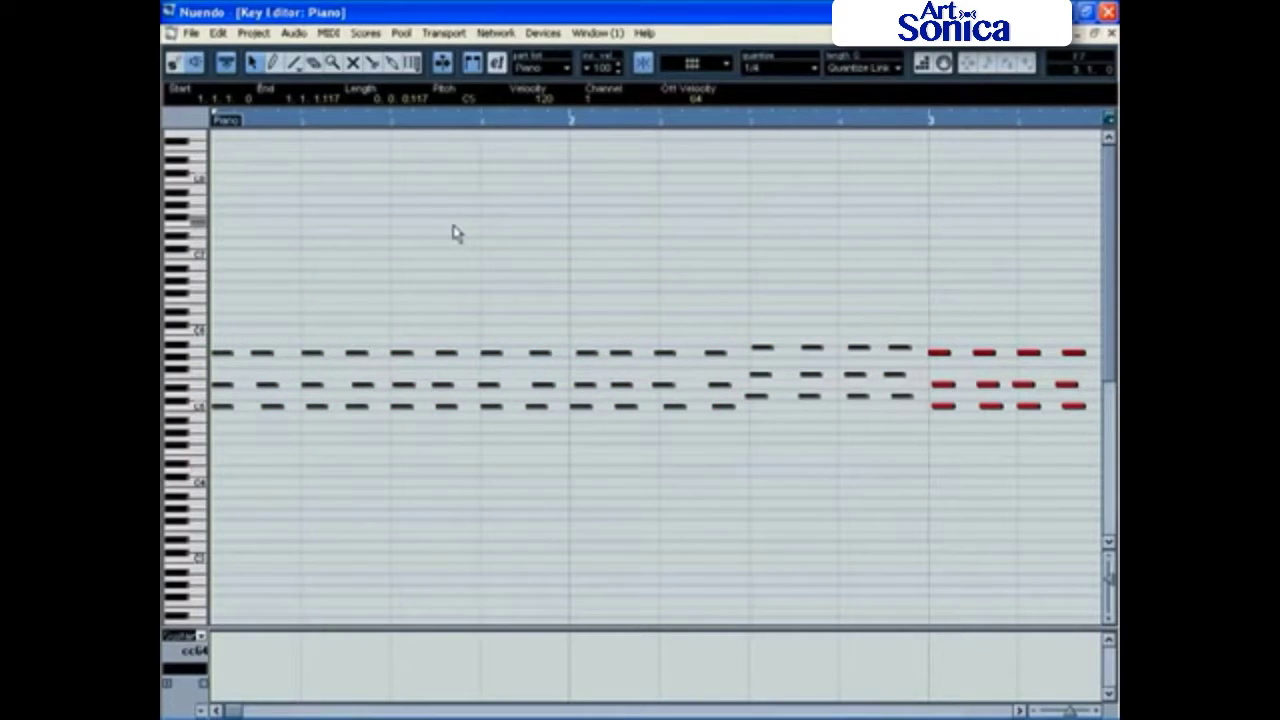
pyautogui.click(328, 33)
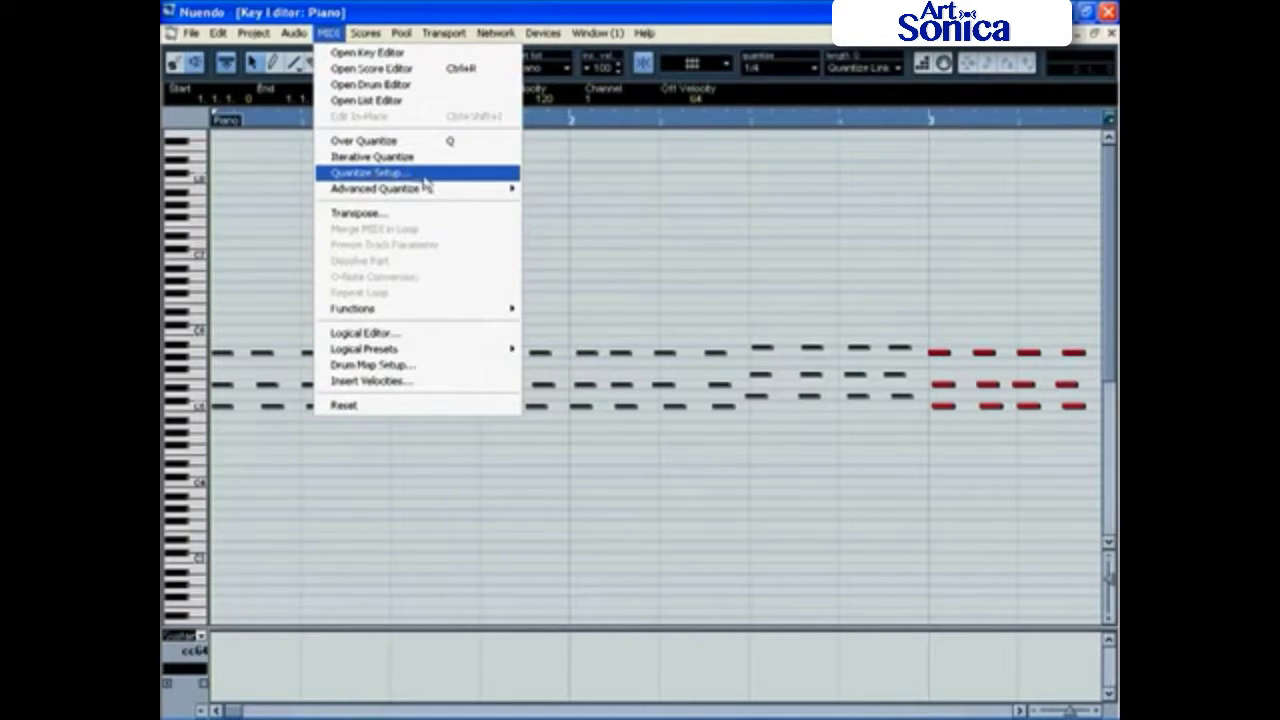
pyautogui.click(390, 175)
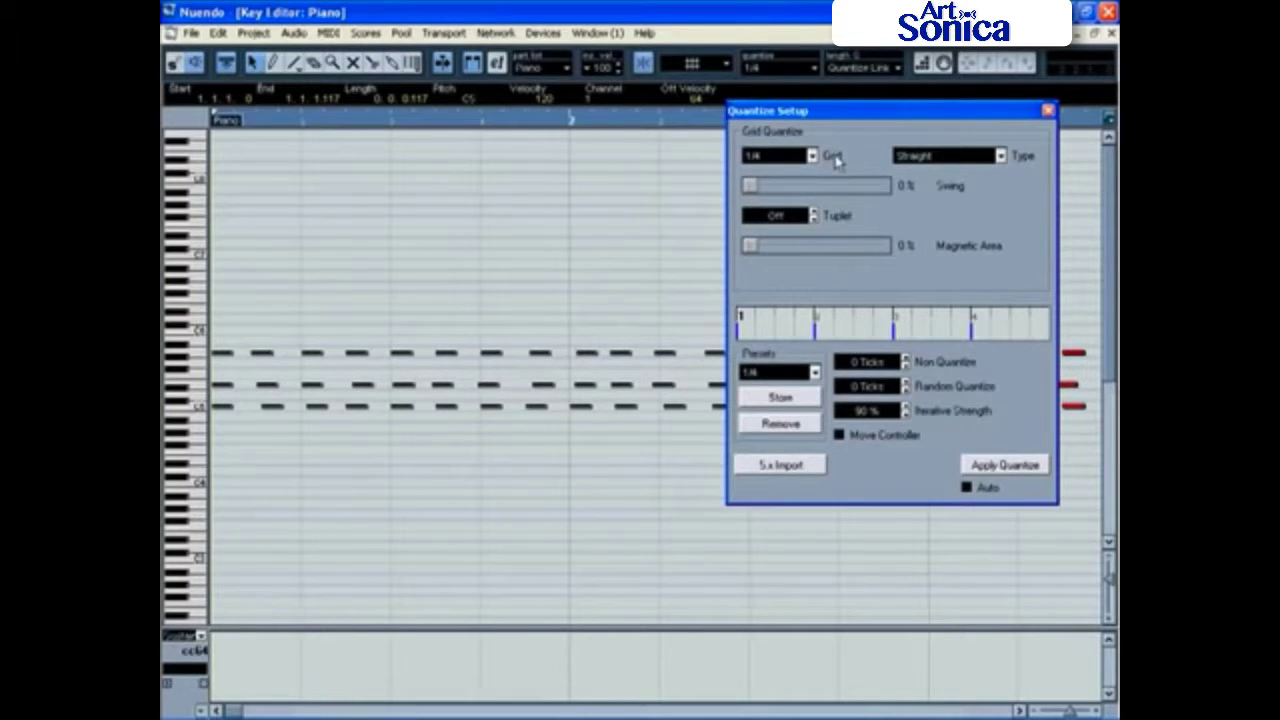
pyautogui.click(813, 157)
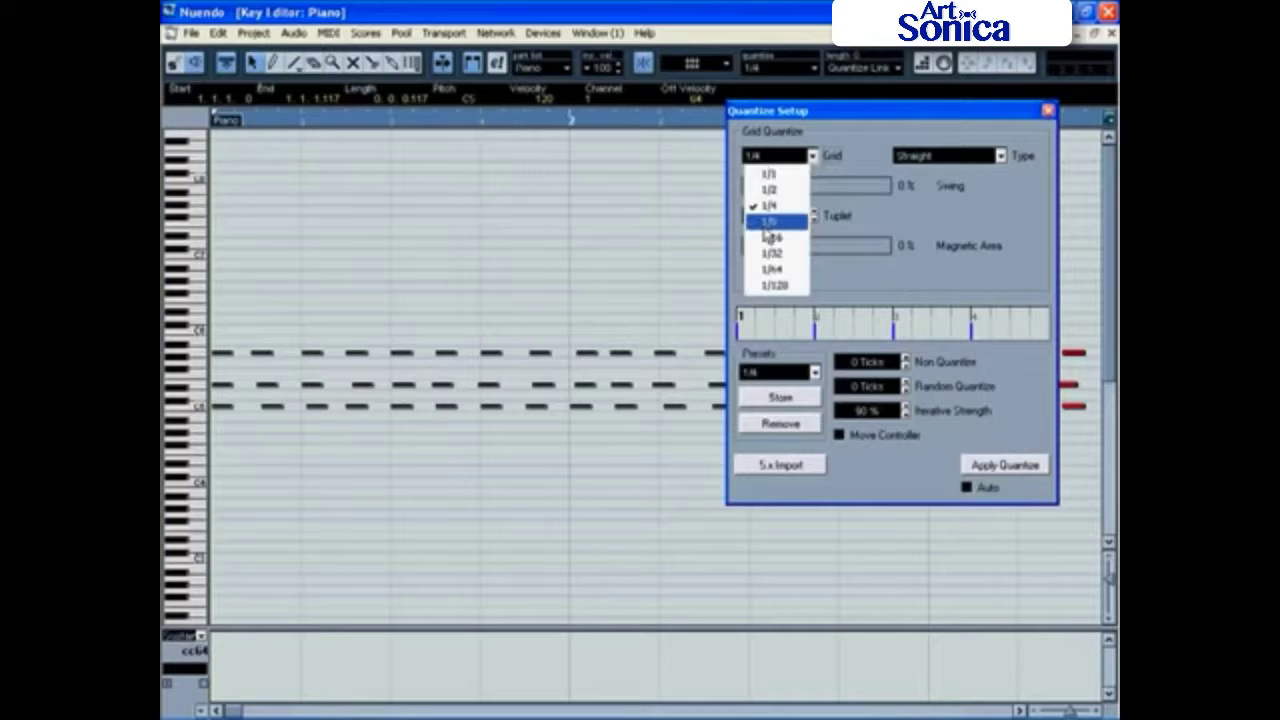
pyautogui.click(768, 222)
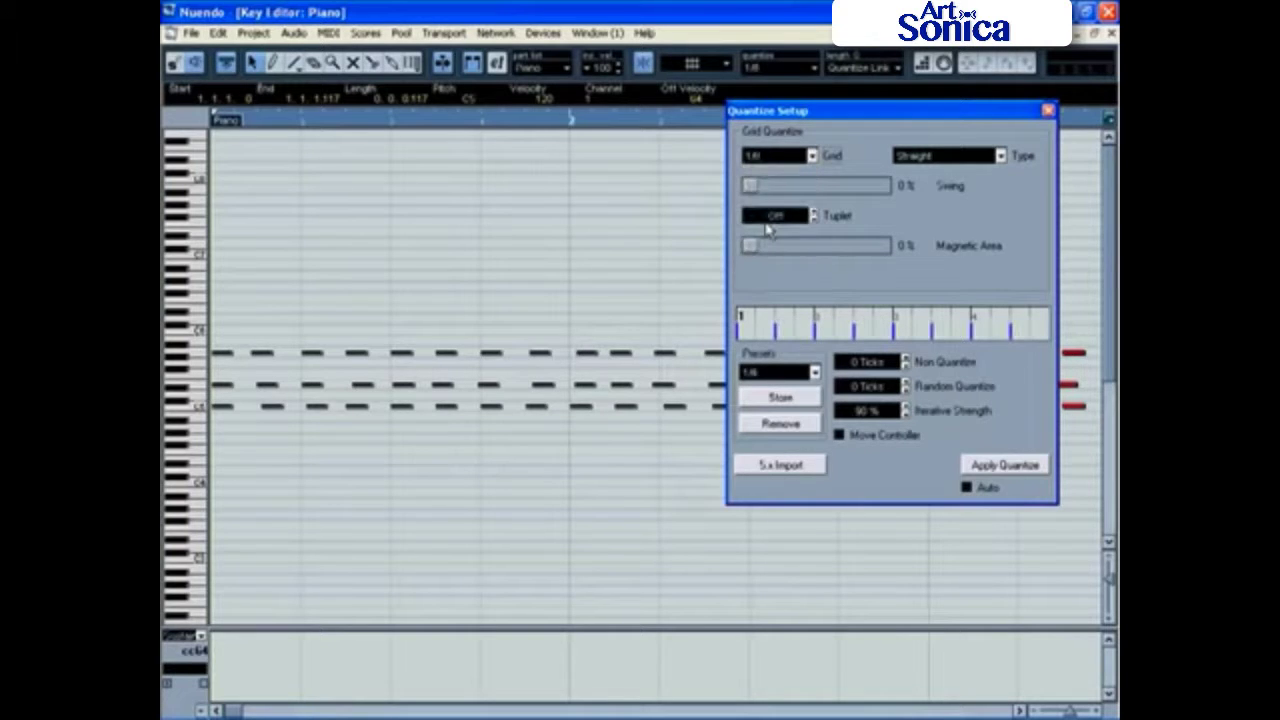
pyautogui.click(1005, 474)
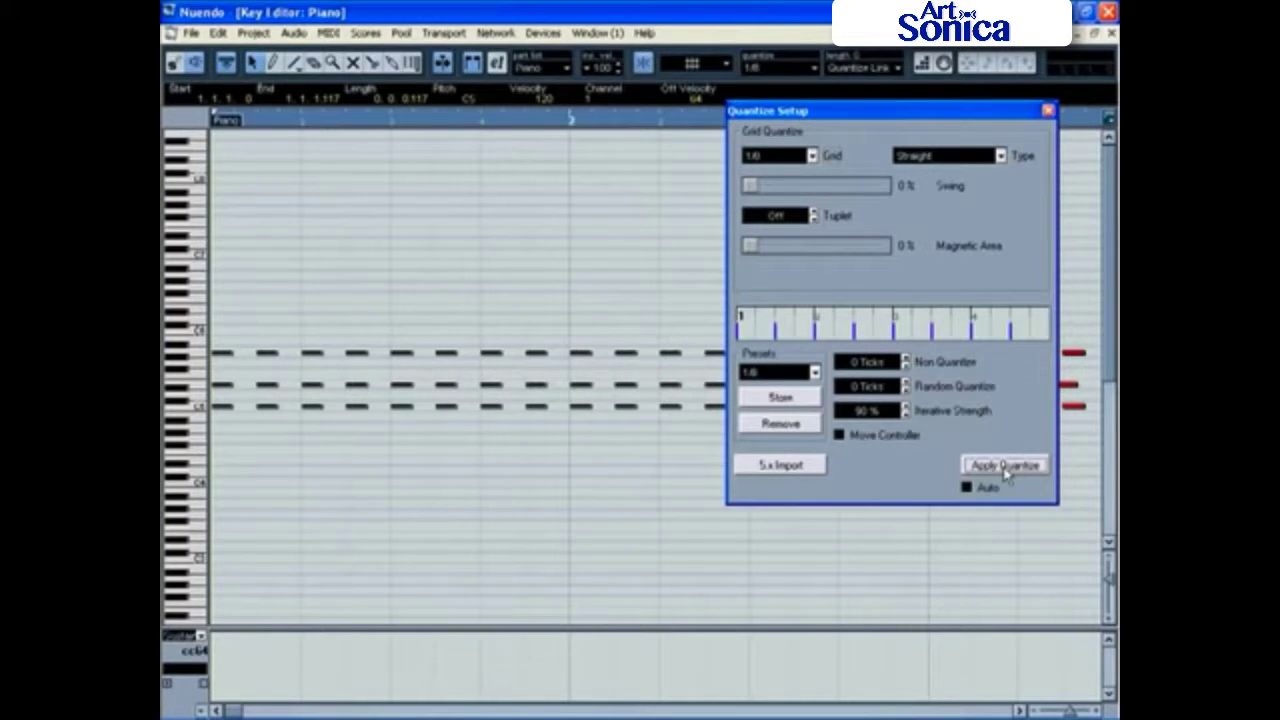
pyautogui.press('space')
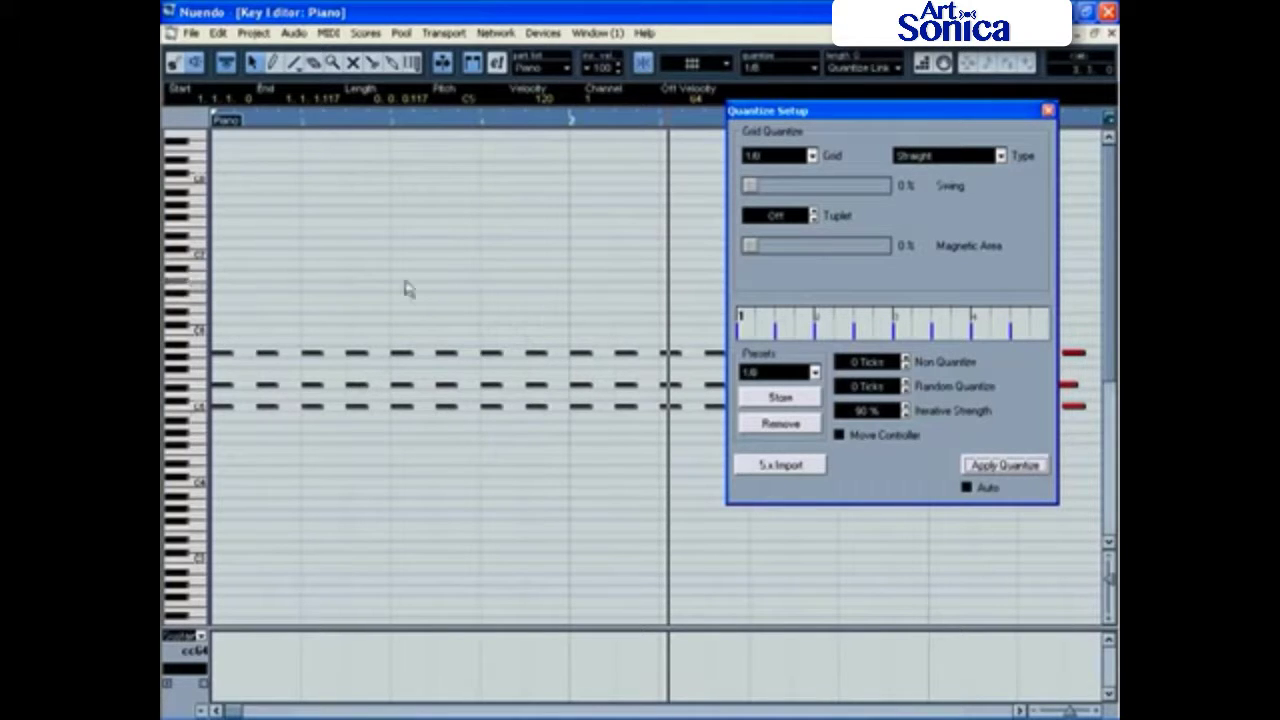
# Undo the quantization of the first two bars and clear the note selection.
pyautogui.click(218, 33)
pyautogui.click(232, 56)
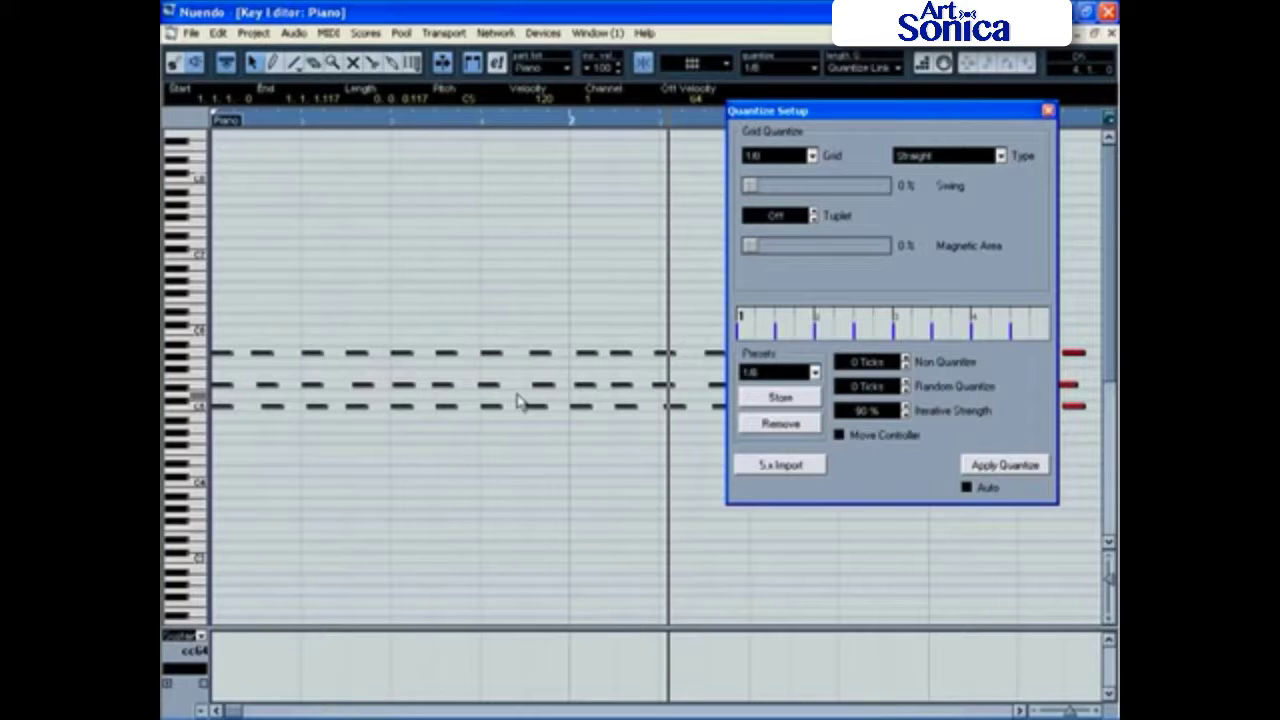
pyautogui.click(632, 313)
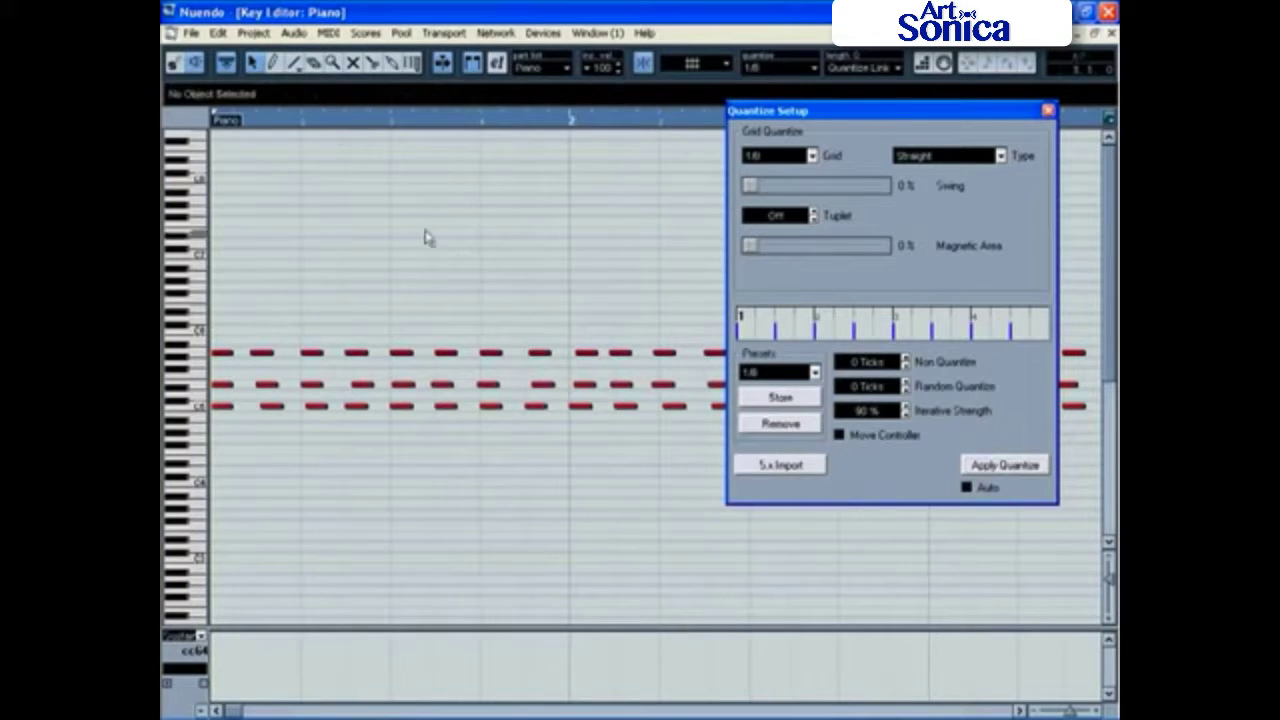
# Select all notes in the Piano part and apply quantization with the grid set to 1/8.
pyautogui.click(218, 33)
pyautogui.moveTo(315, 250)
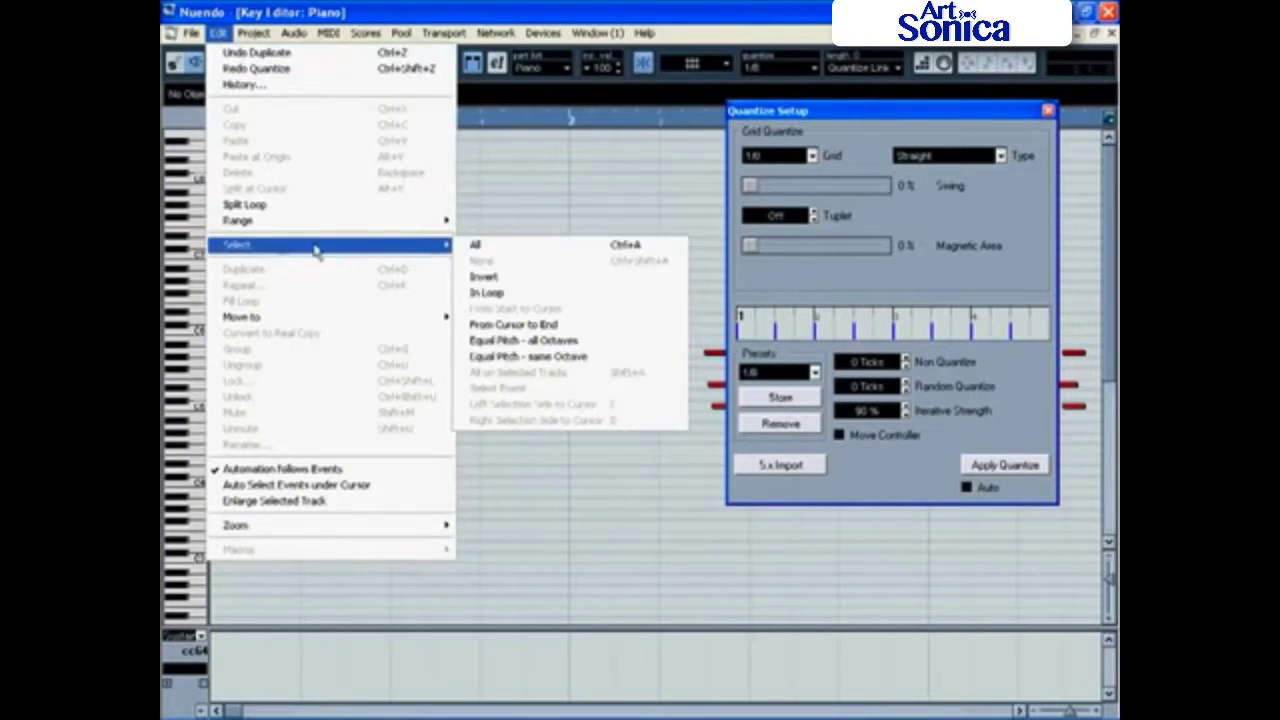
pyautogui.click(476, 246)
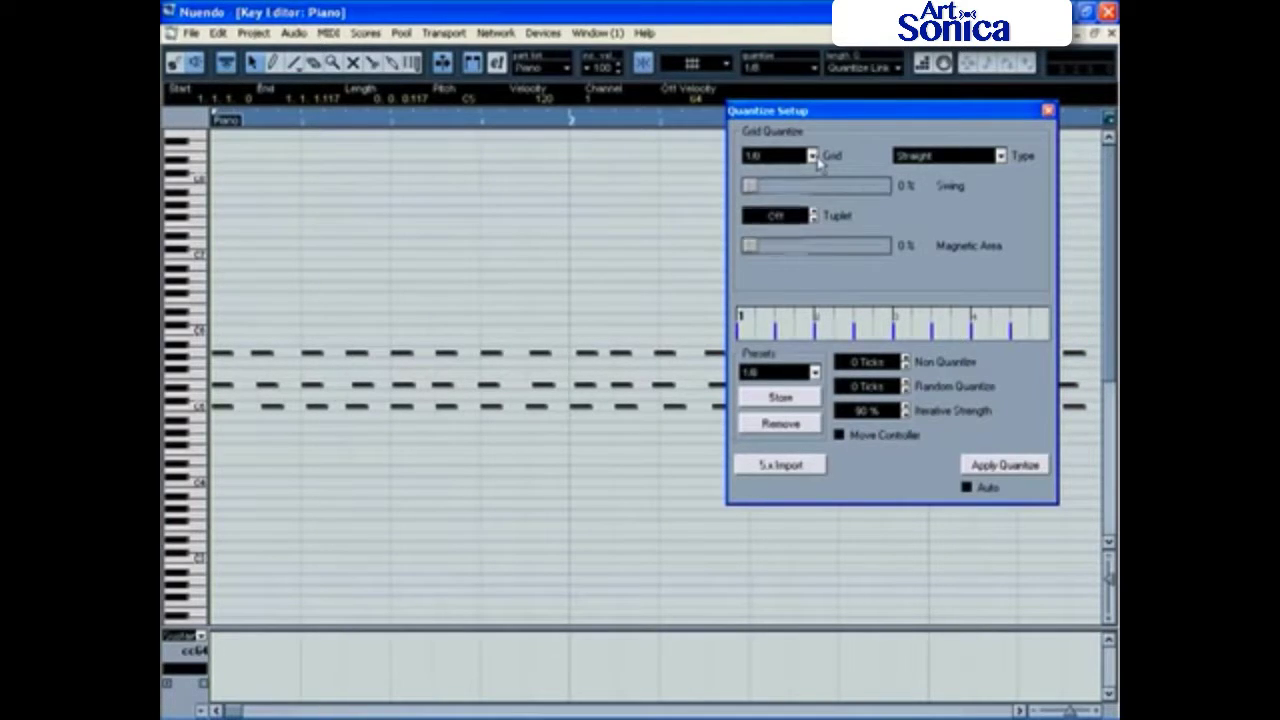
pyautogui.click(813, 157)
pyautogui.click(772, 221)
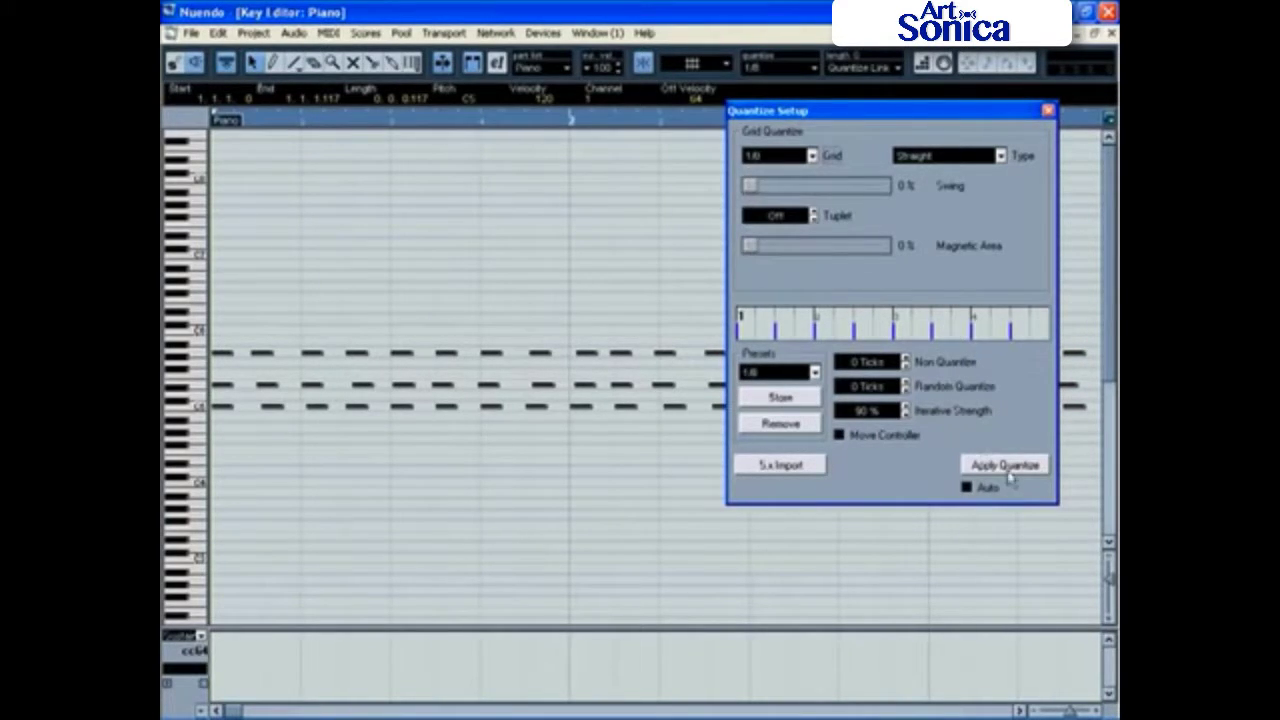
pyautogui.click(1007, 469)
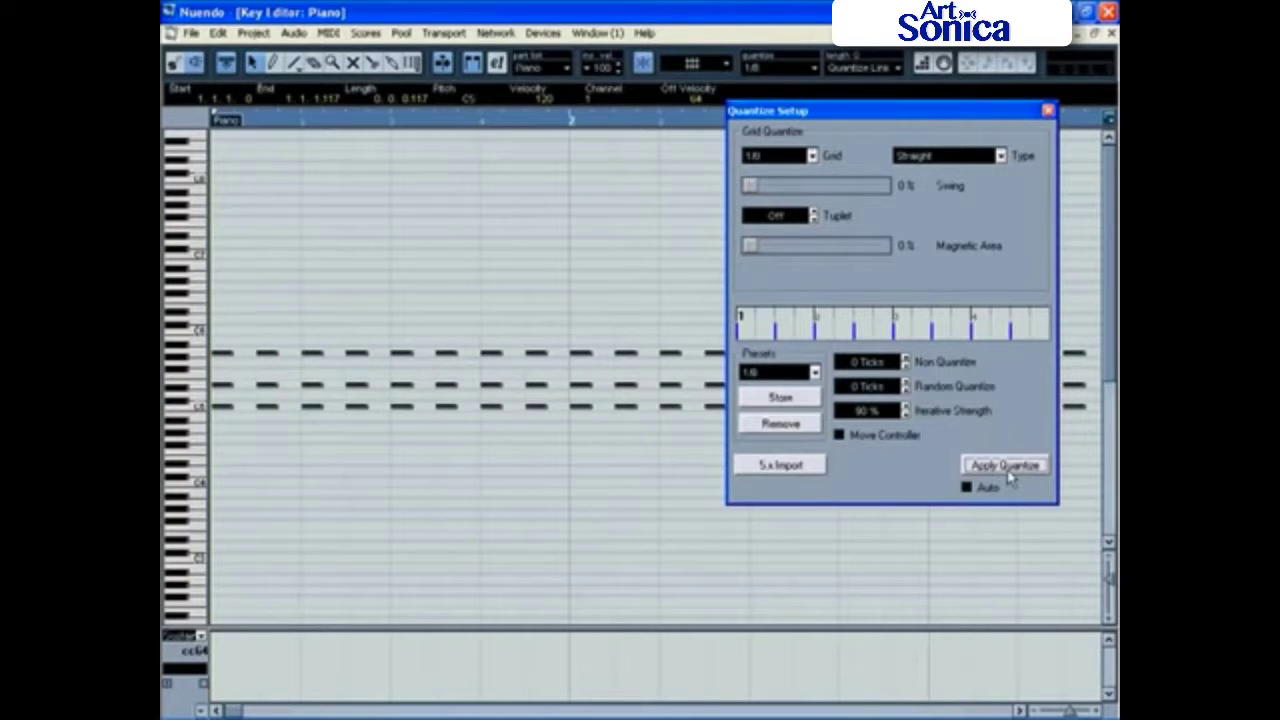
# Listen to the fully quantized Piano part, close Quantize Setup and deselect the notes.
pyautogui.press('space')
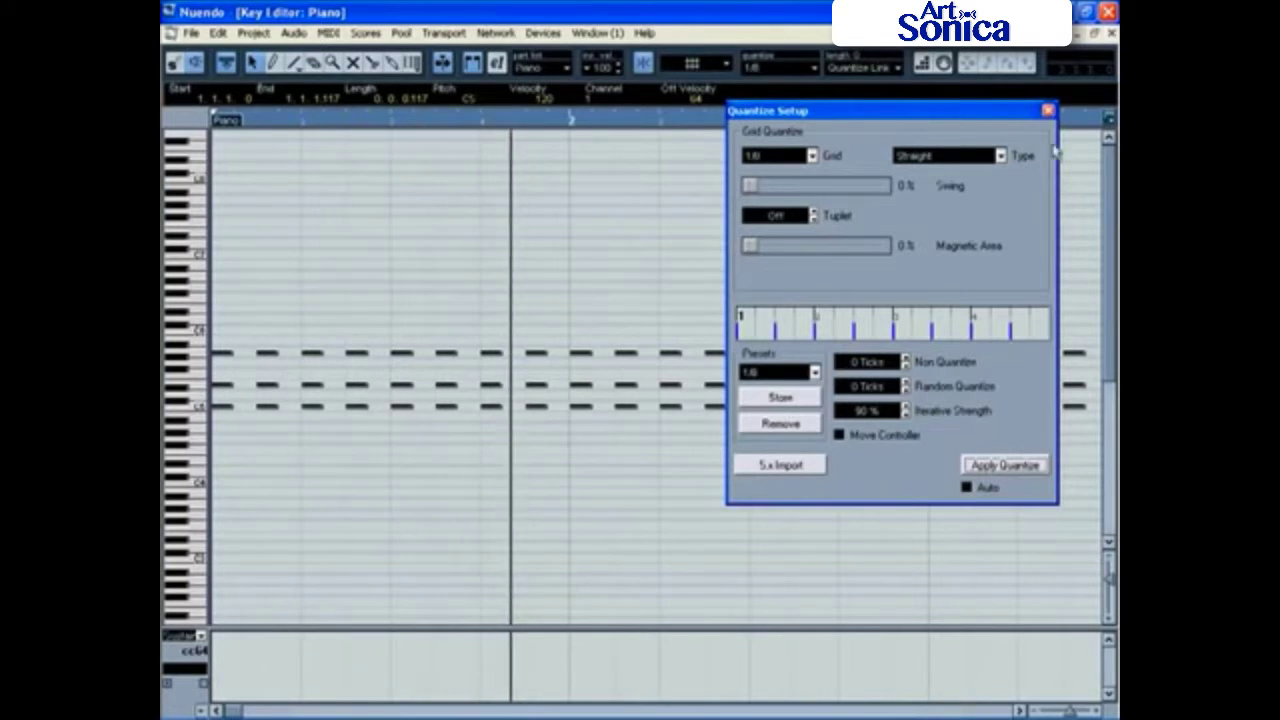
pyautogui.click(1048, 112)
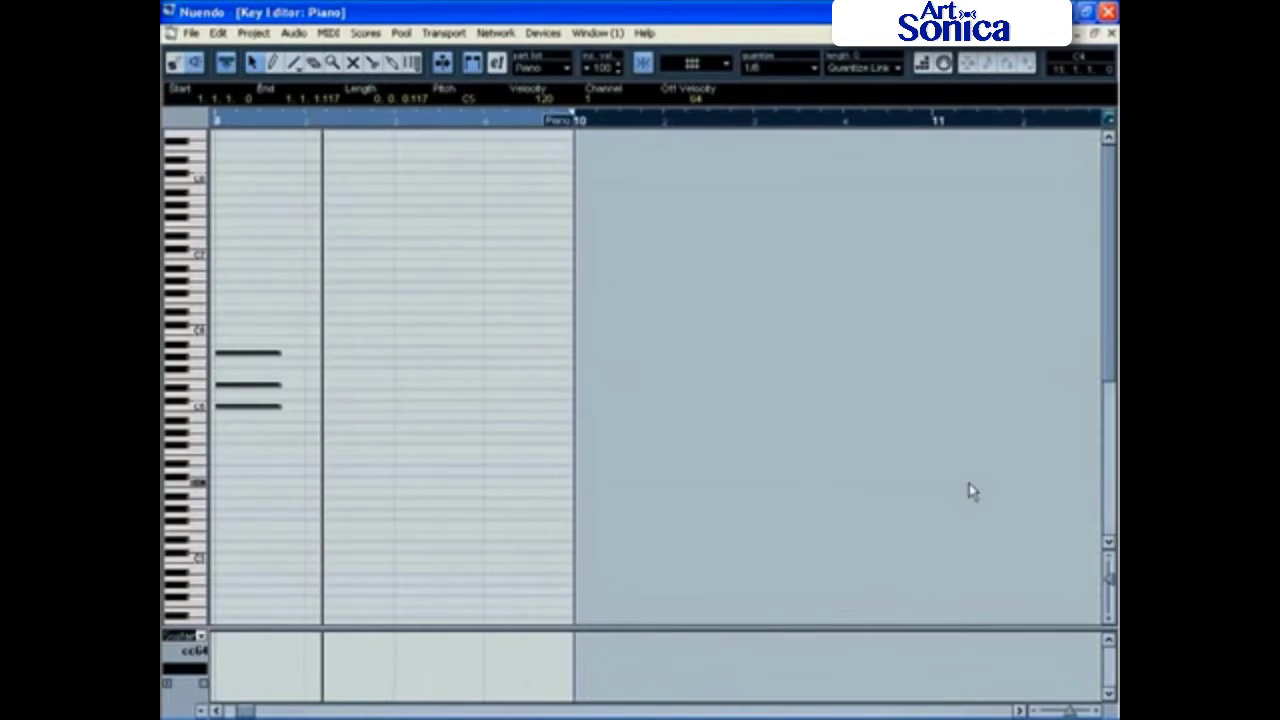
pyautogui.press('space')
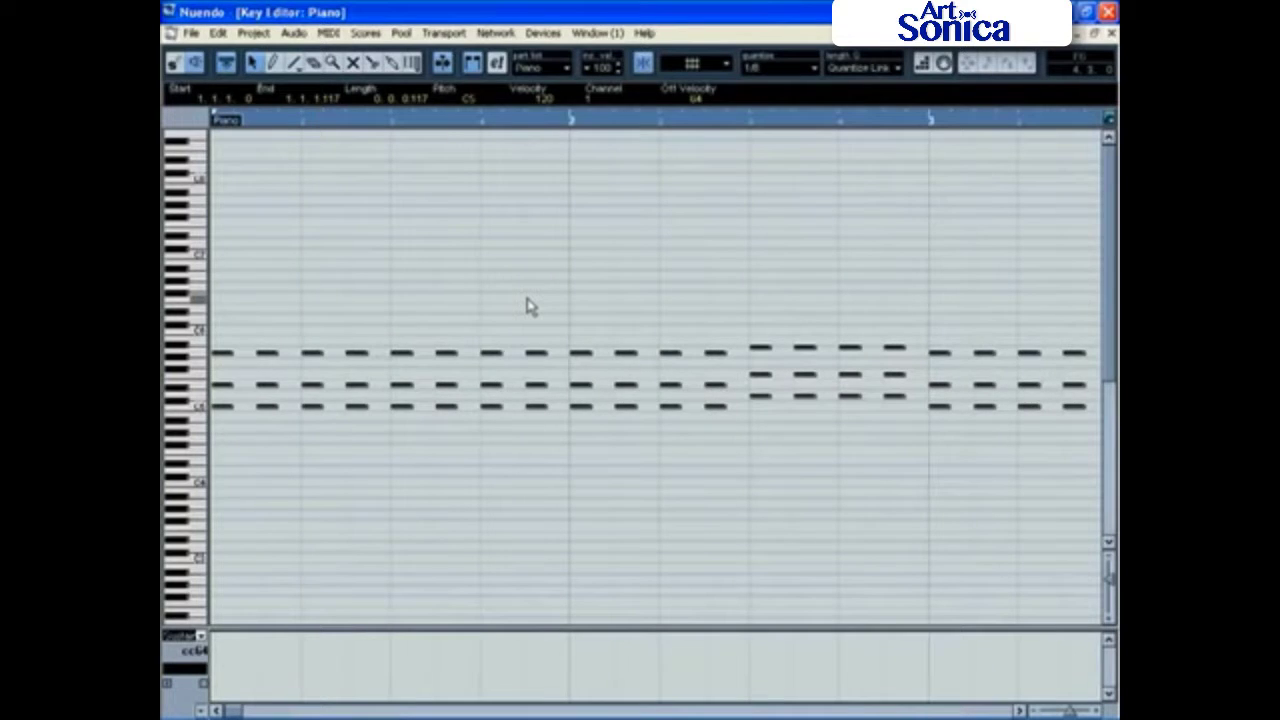
pyautogui.click(530, 308)
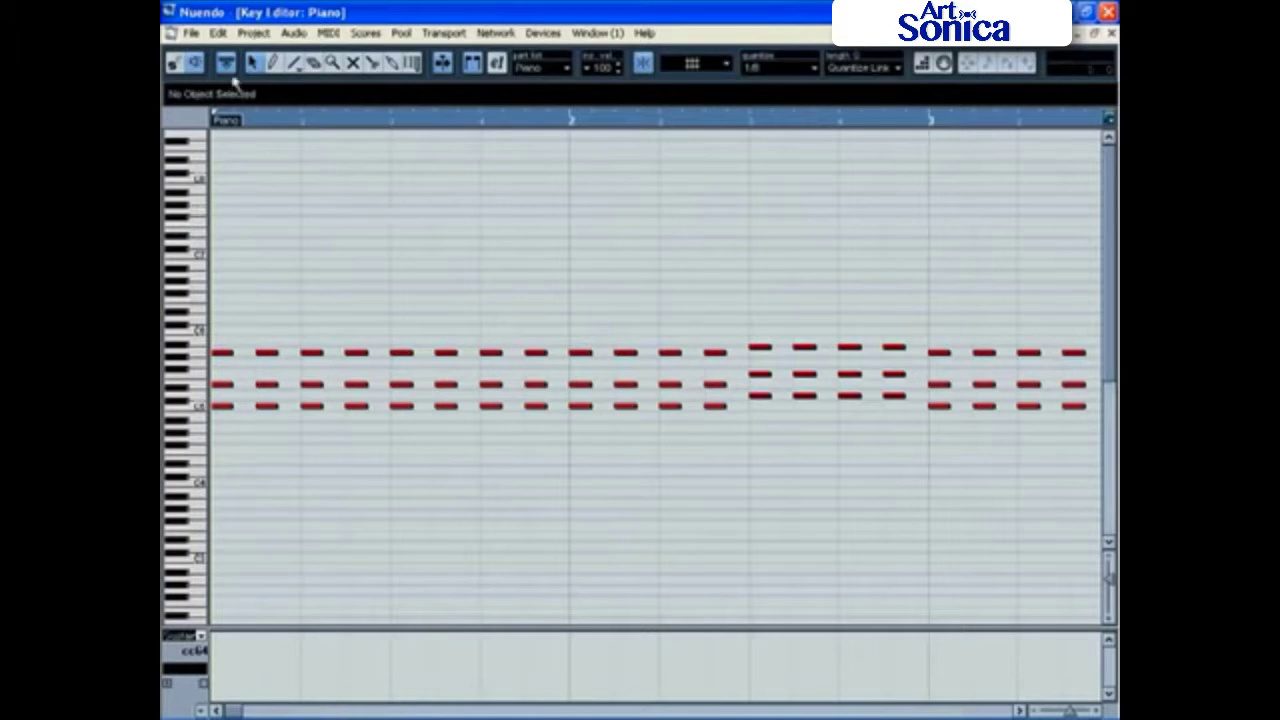
# Undo the quantization of the whole Piano part and play the original notes for comparison.
pyautogui.click(217, 32)
pyautogui.click(230, 49)
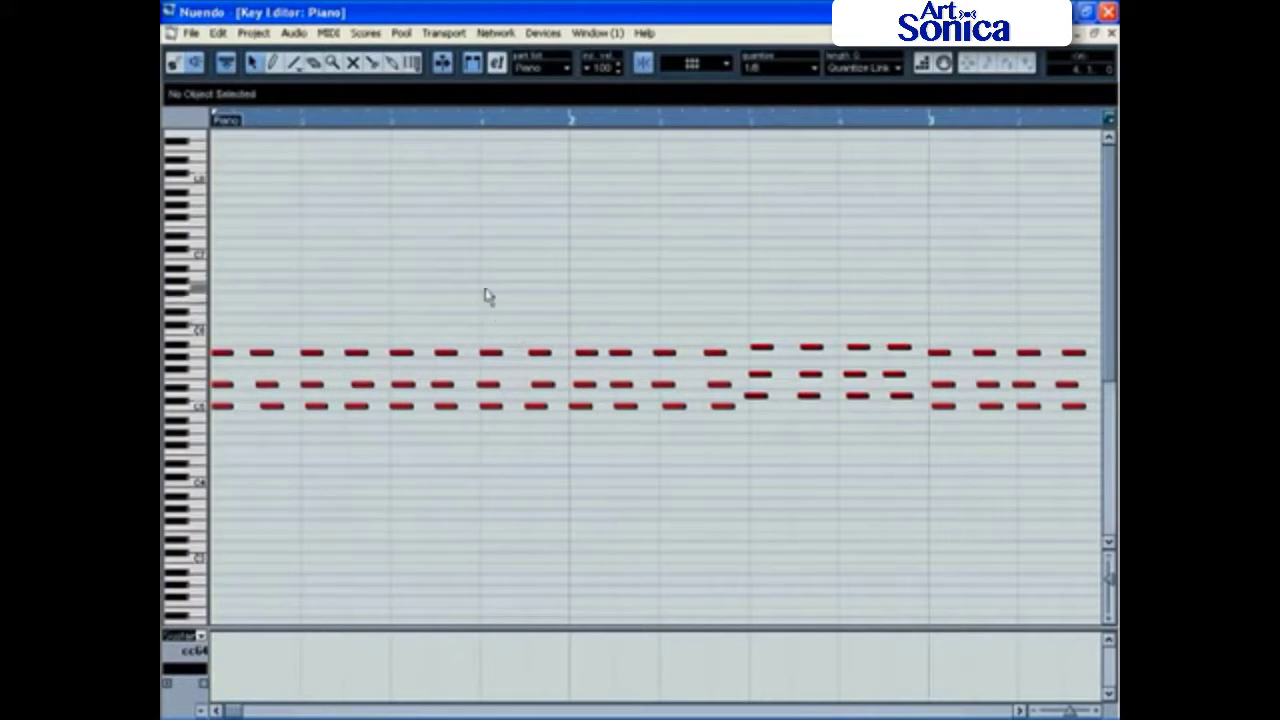
pyautogui.press('space')
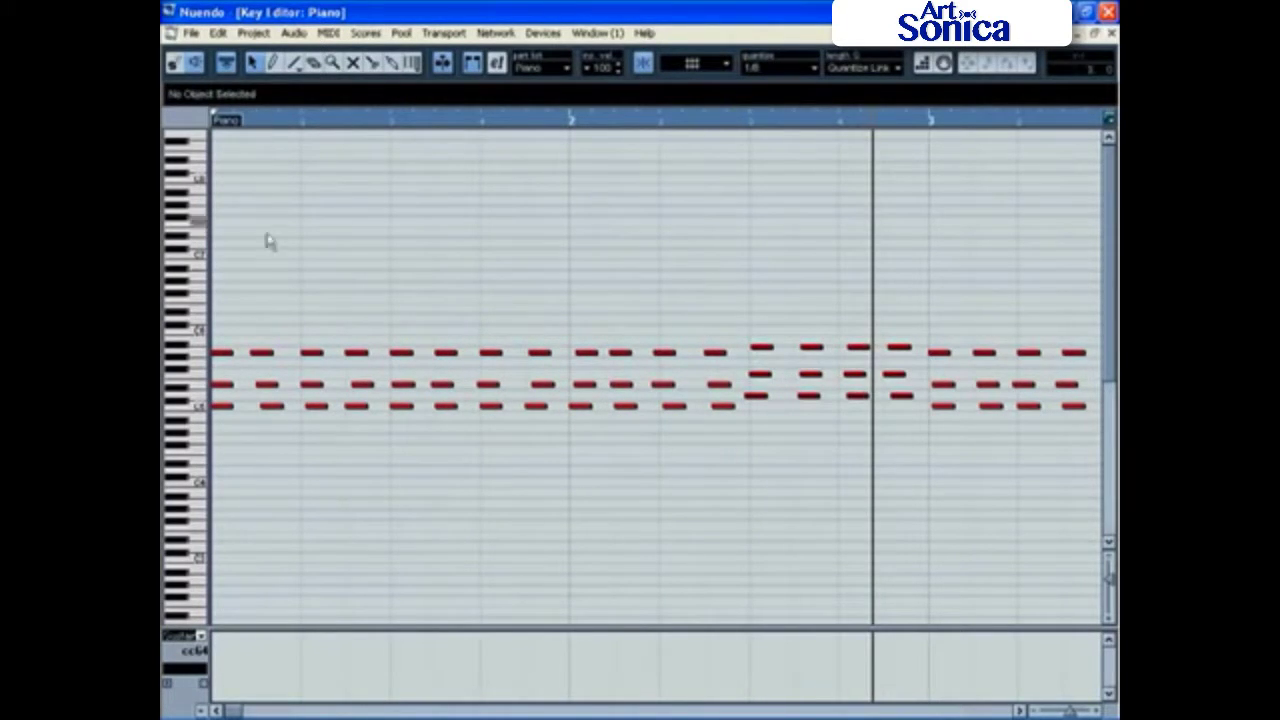
# Select all Piano notes and quantize them directly with the Key Editor's quantize value set to 1/8.
pyautogui.click(218, 33)
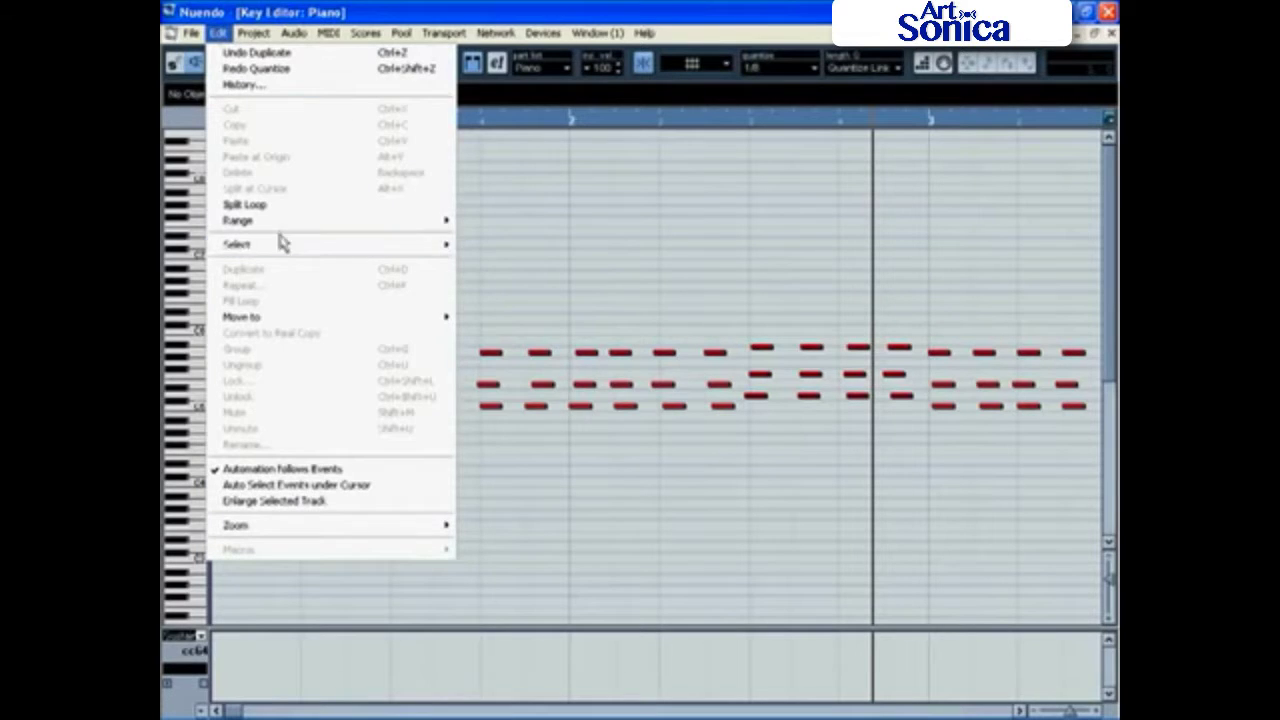
pyautogui.moveTo(280, 244)
pyautogui.click(485, 244)
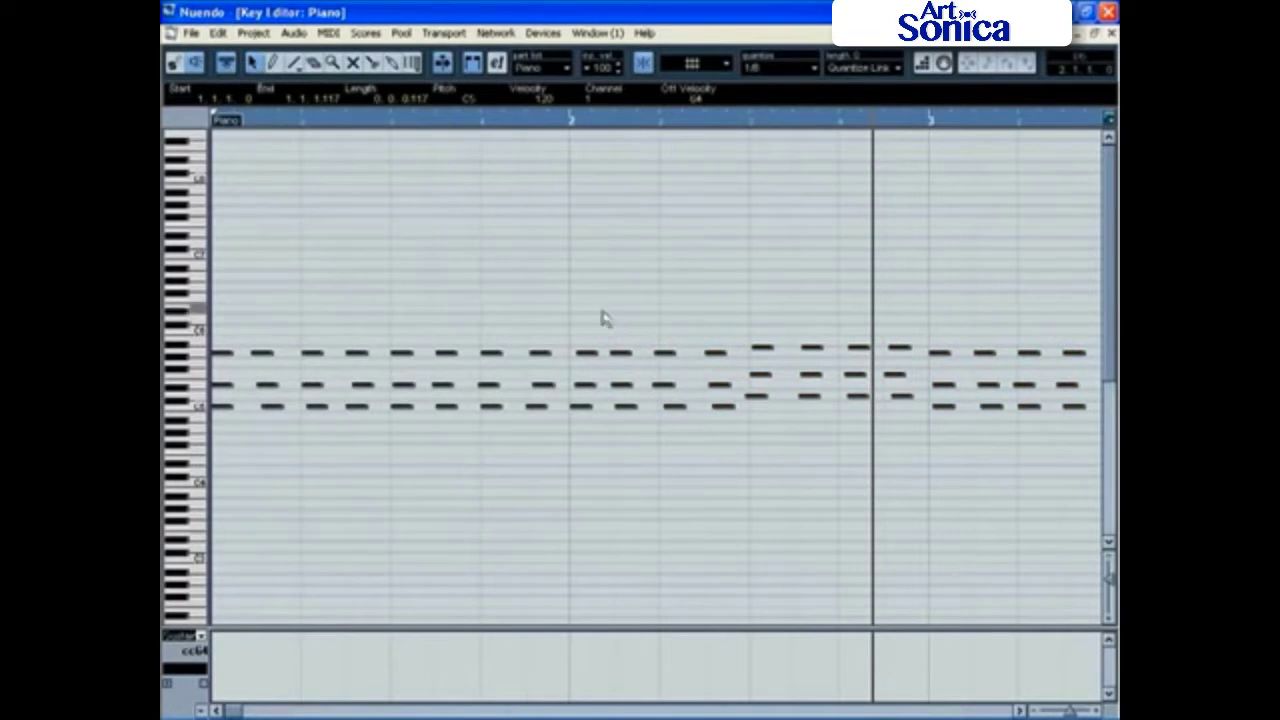
pyautogui.click(817, 68)
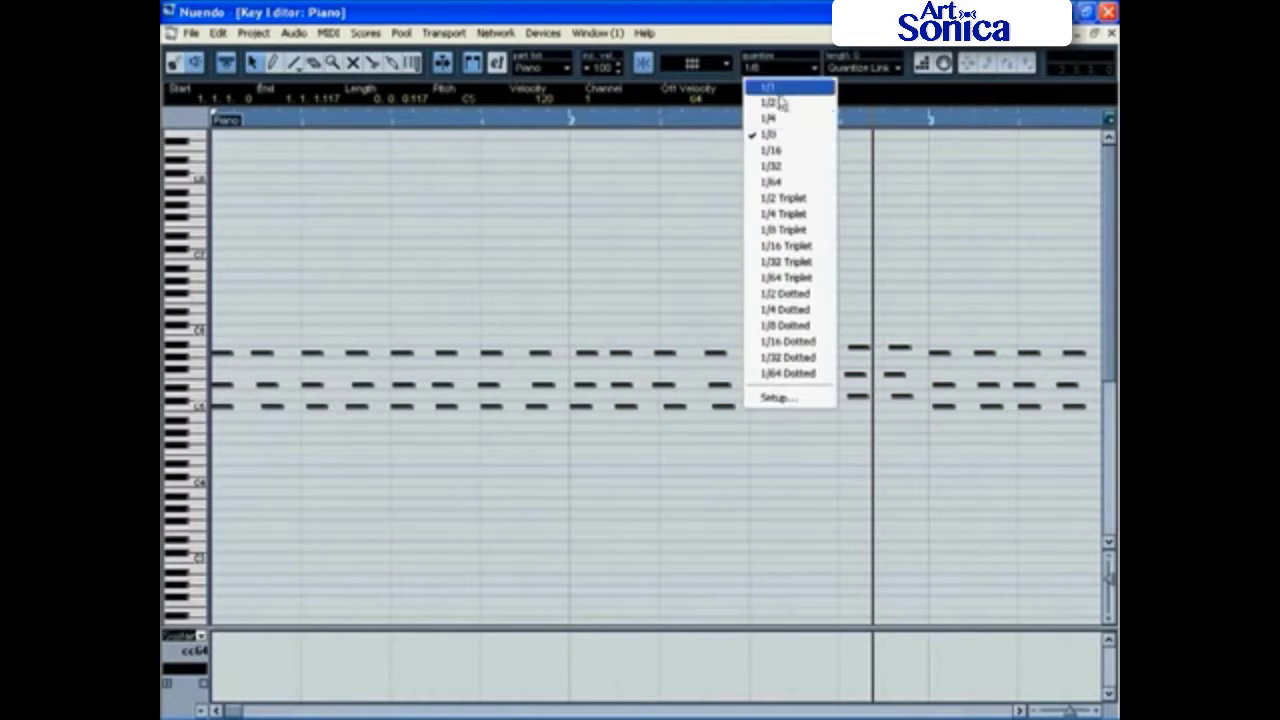
pyautogui.click(795, 136)
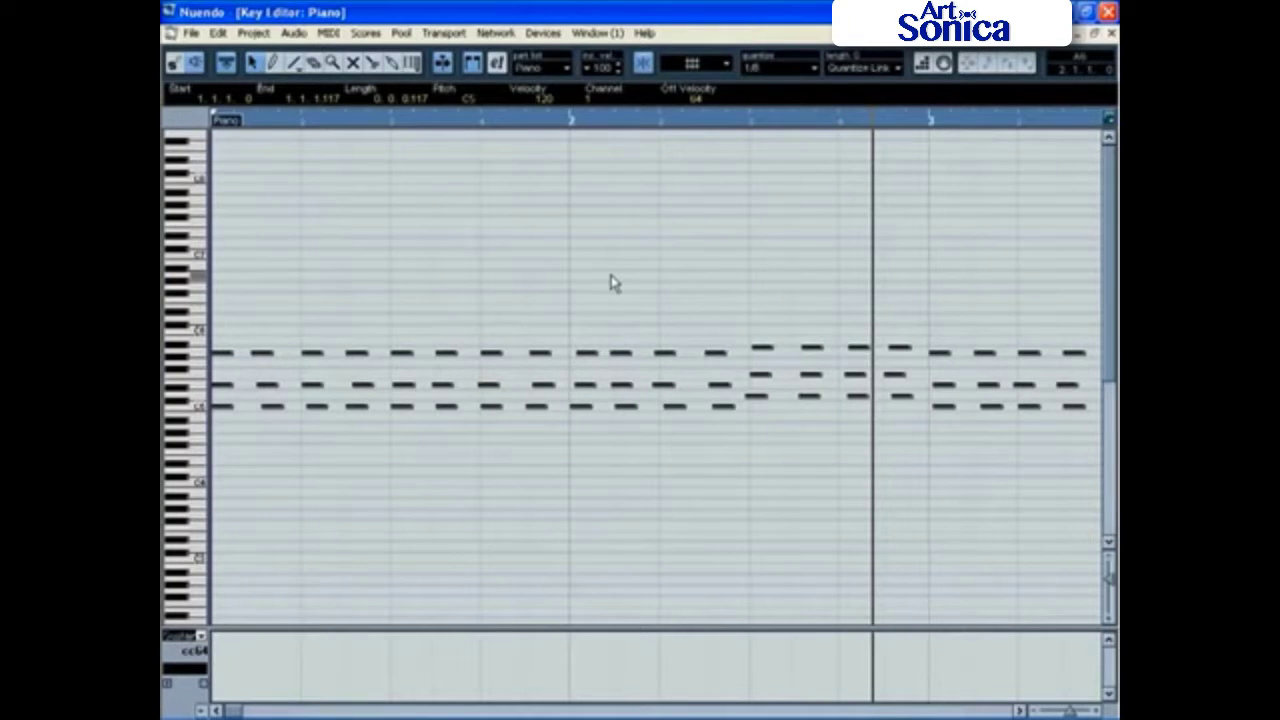
pyautogui.press('q')
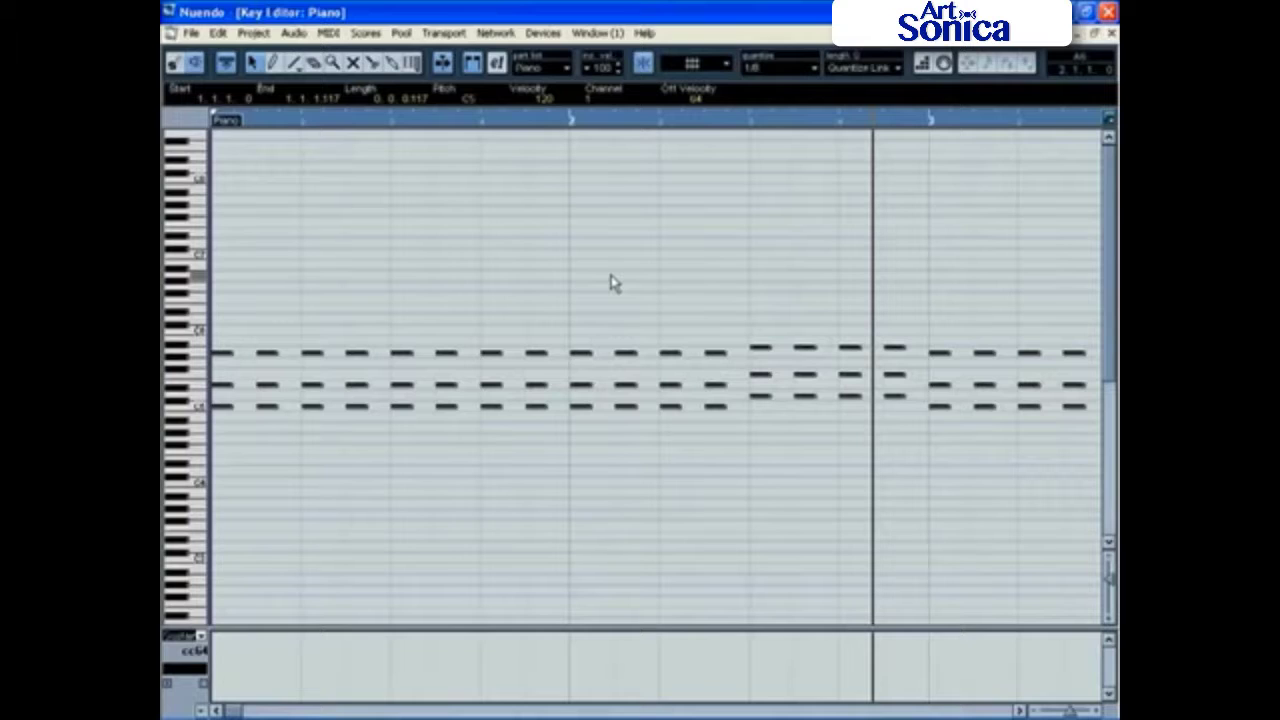
# Play the quantized Piano notes from the start, return to the beginning and clear the selection.
pyautogui.press('KP_Decimal')
pyautogui.press('space')
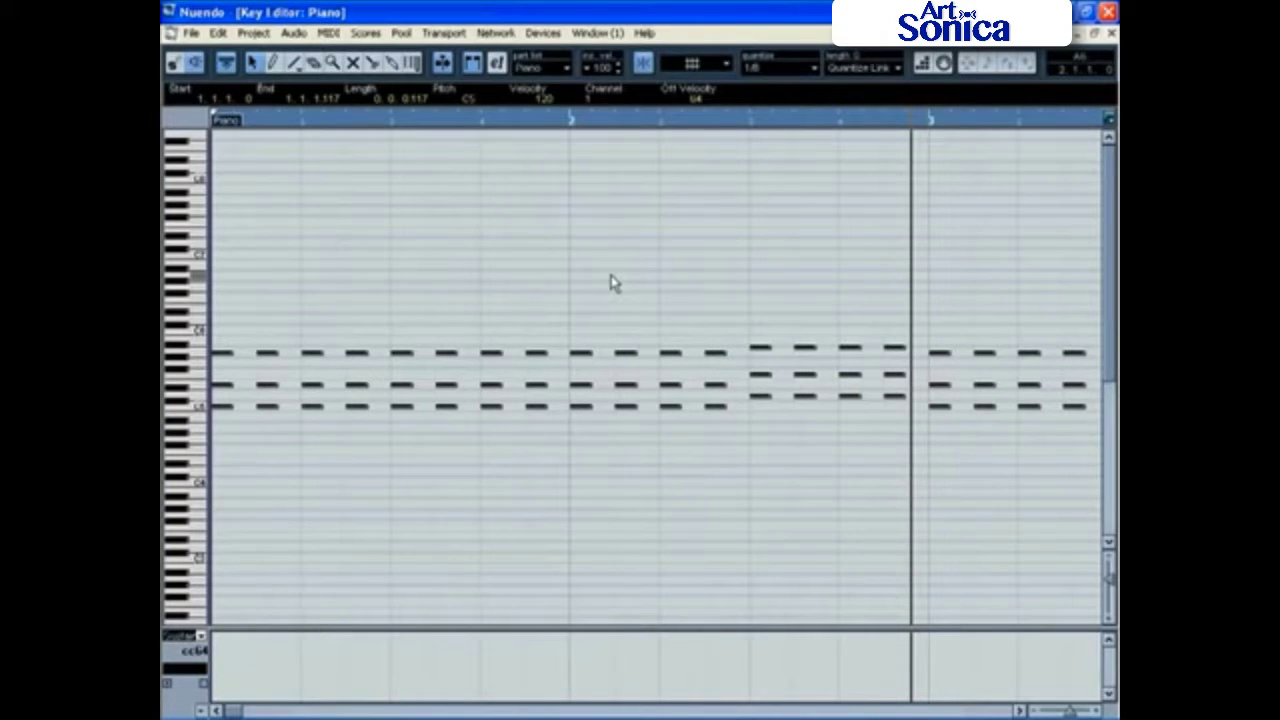
pyautogui.press('KP_Decimal')
pyautogui.click(624, 318)
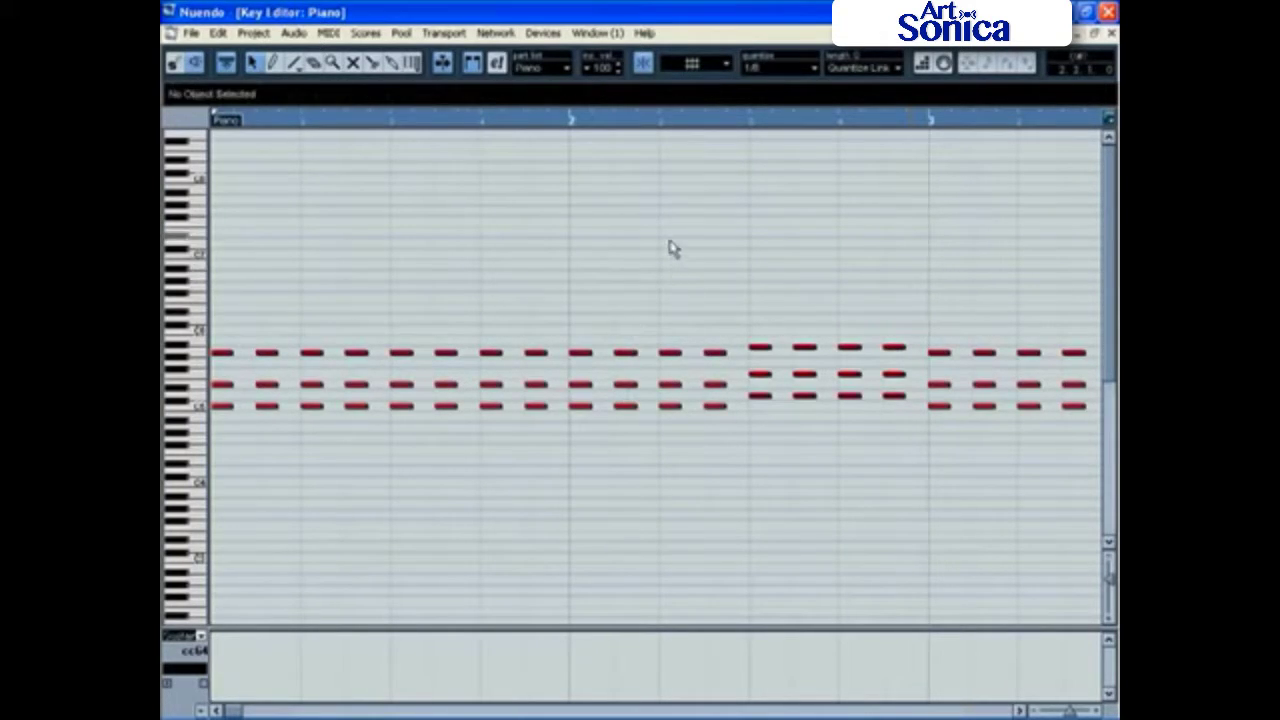
# Try the 1/16 quantize value in the Key Editor and set it back to 1/8.
pyautogui.click(812, 68)
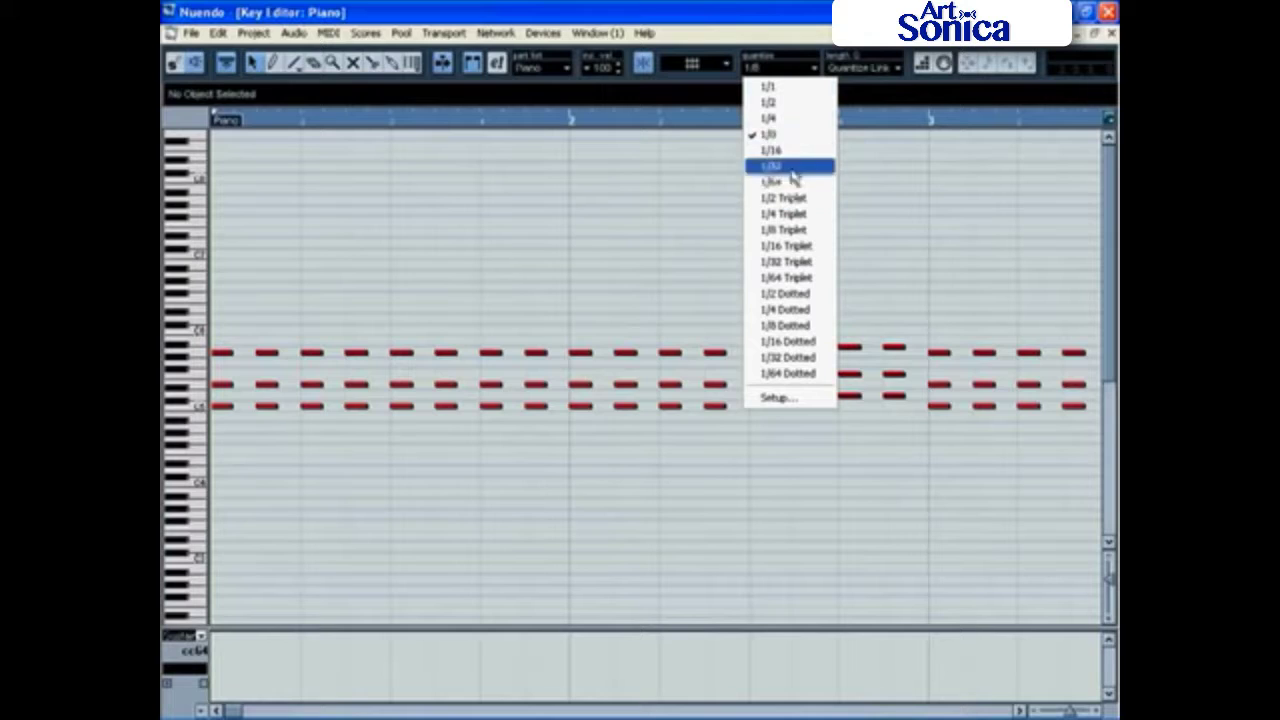
pyautogui.click(783, 137)
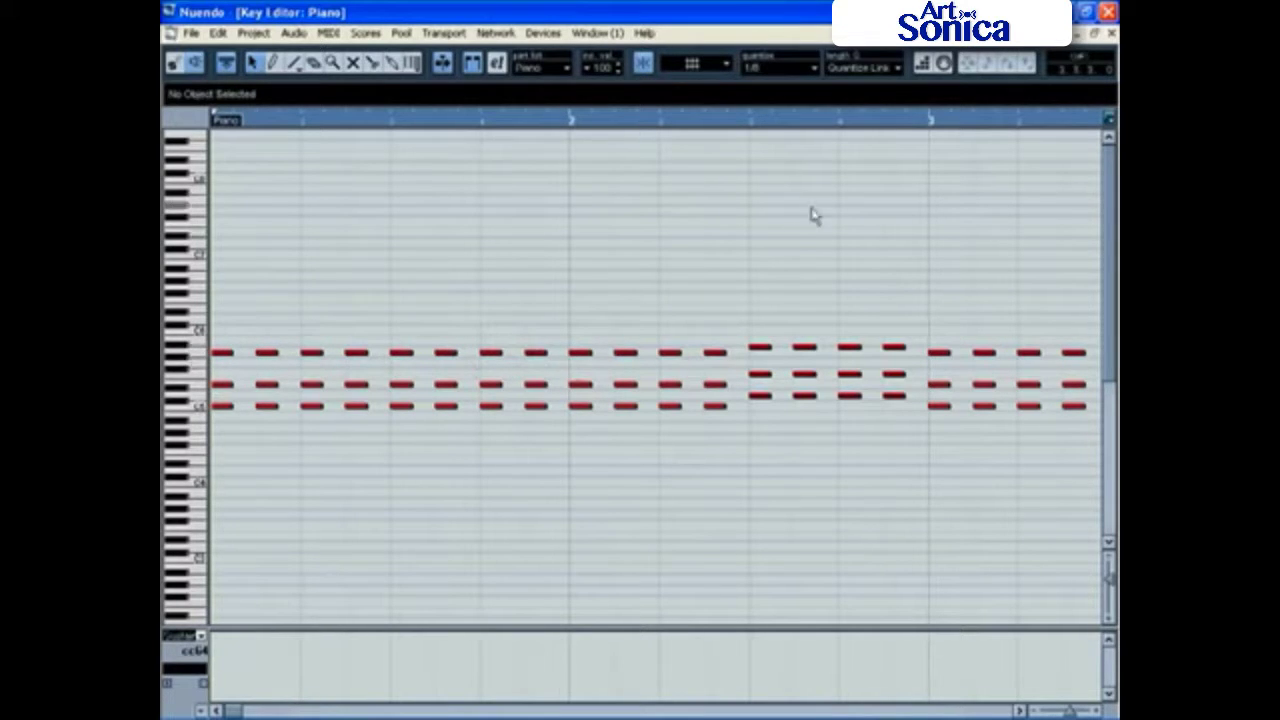
pyautogui.click(814, 68)
pyautogui.click(772, 152)
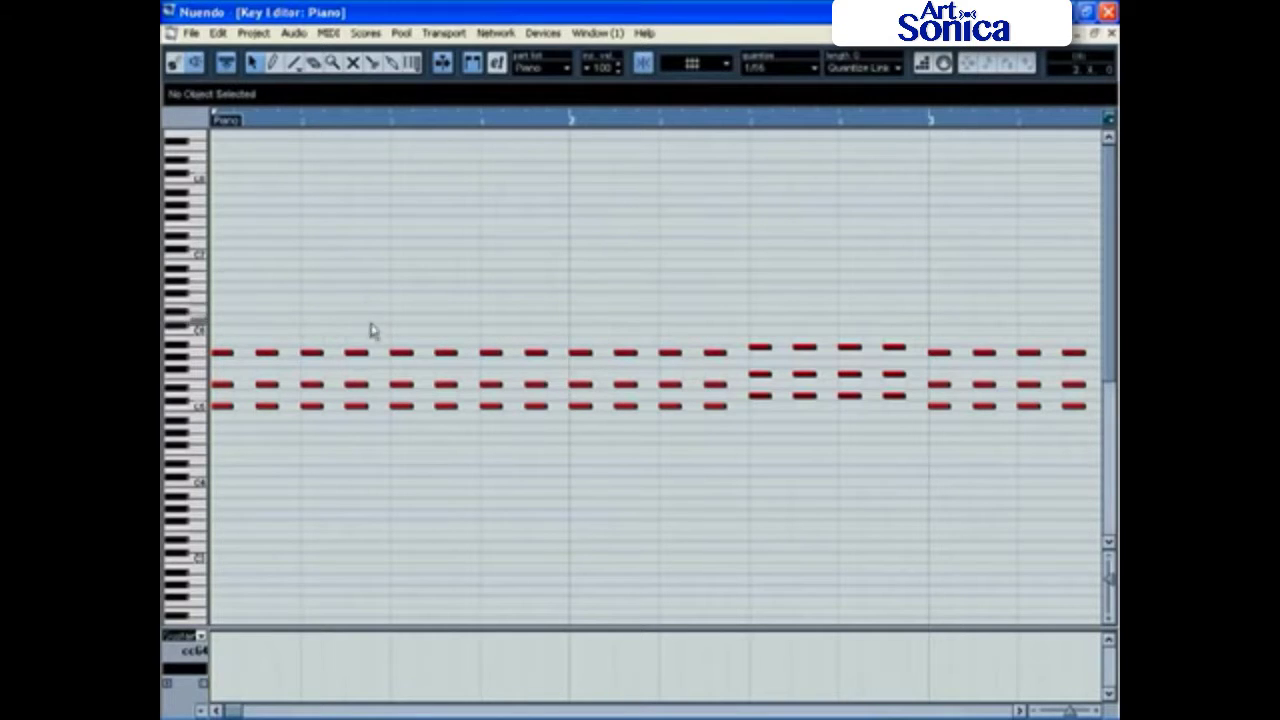
pyautogui.click(790, 68)
pyautogui.click(772, 131)
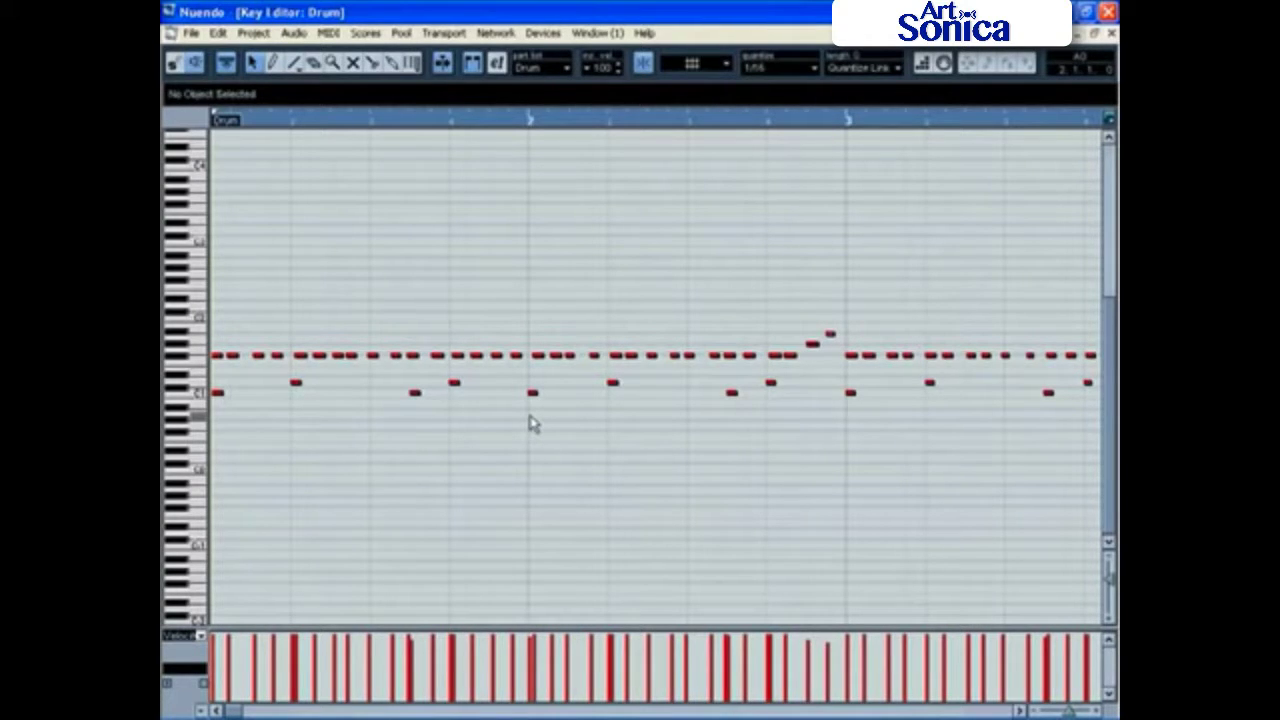
# Select all Drum notes, check the Iterative Strength in Quantize Setup and apply Iterative Quantize to the notes.
pyautogui.click(217, 32)
pyautogui.moveTo(322, 252)
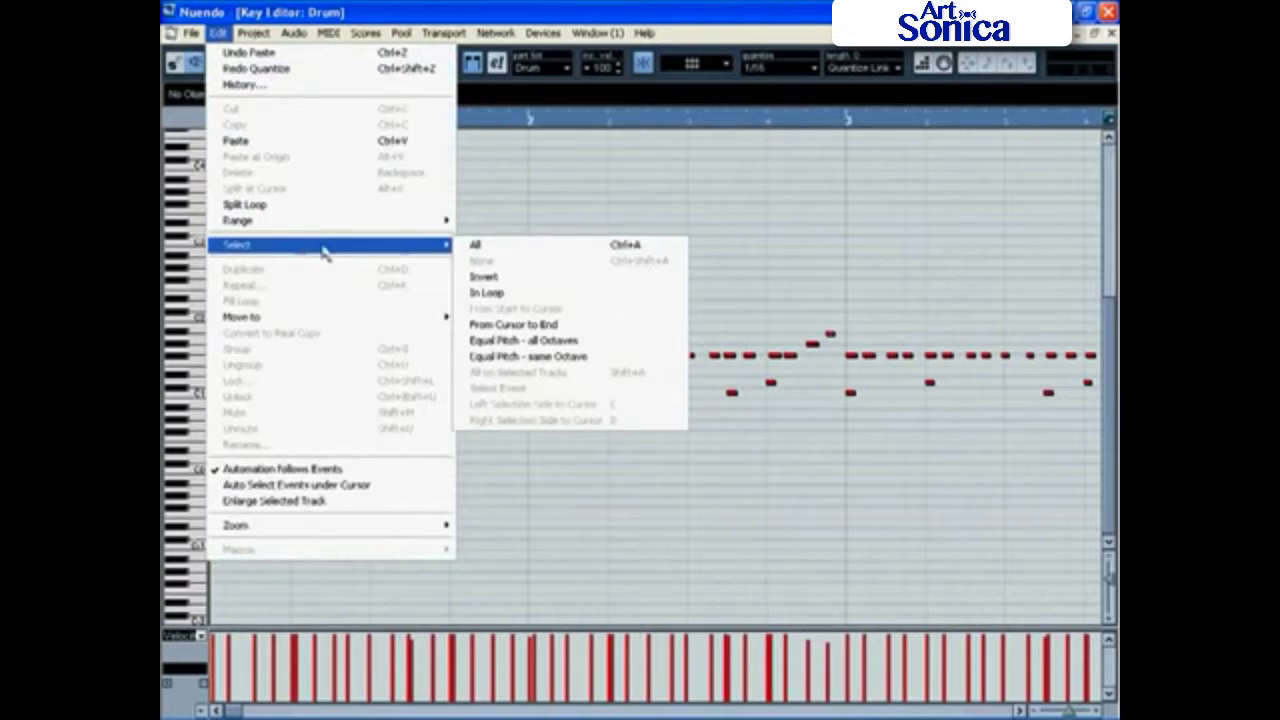
pyautogui.click(475, 246)
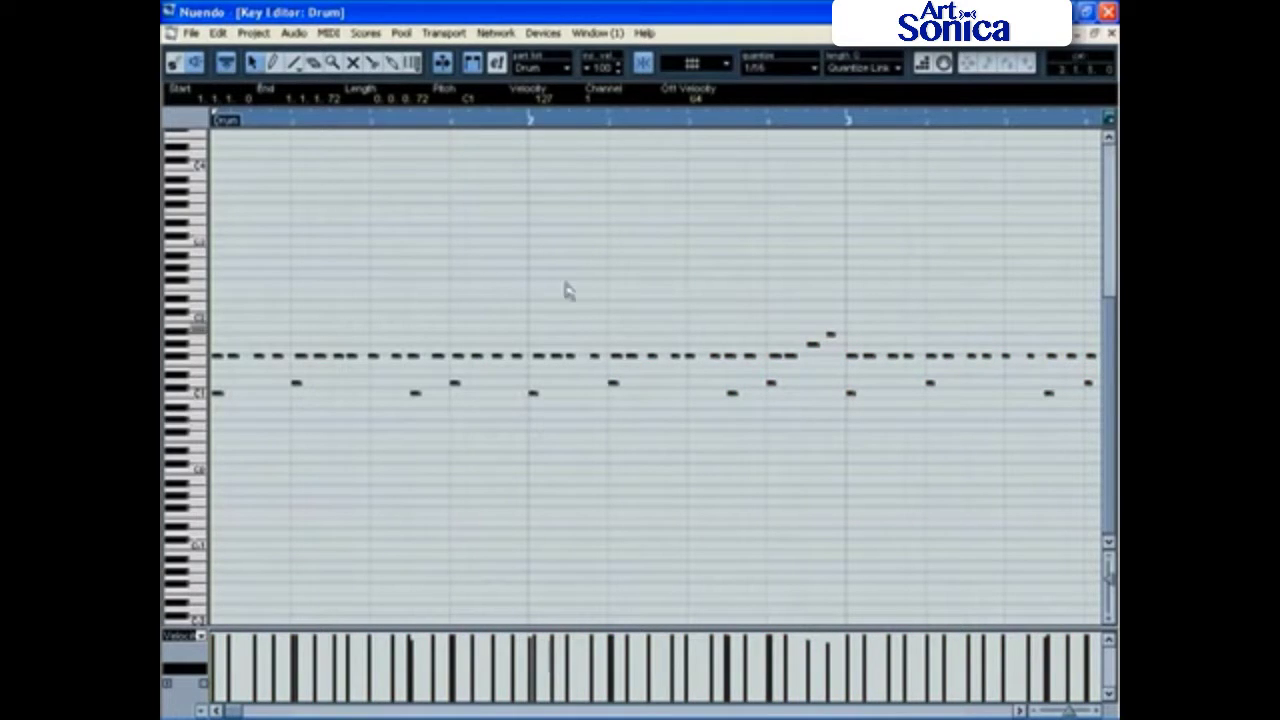
pyautogui.click(328, 32)
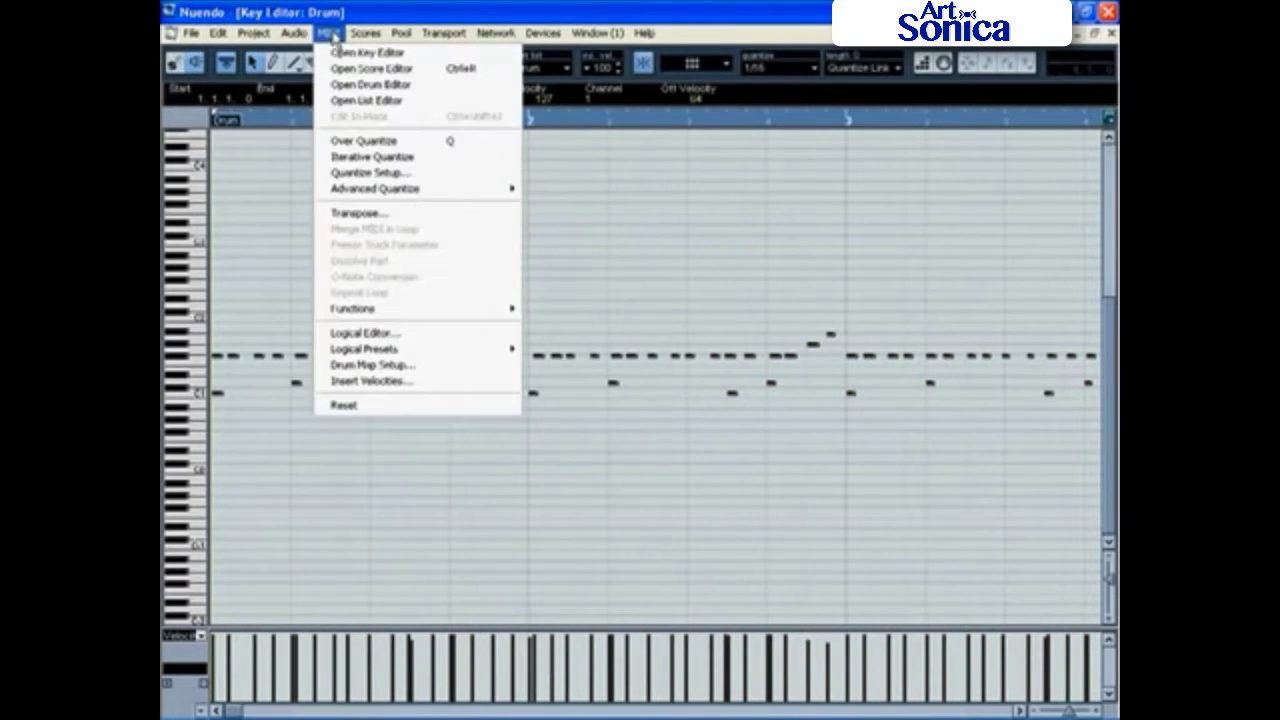
pyautogui.click(420, 173)
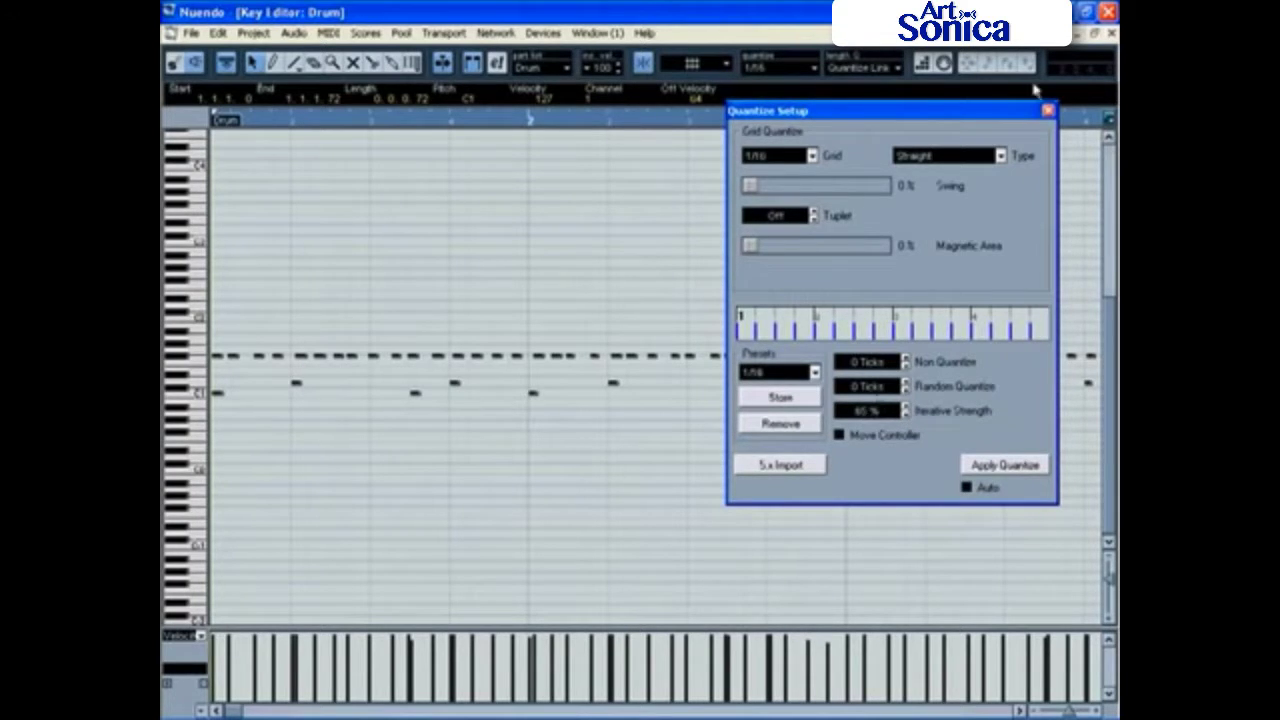
pyautogui.click(1047, 112)
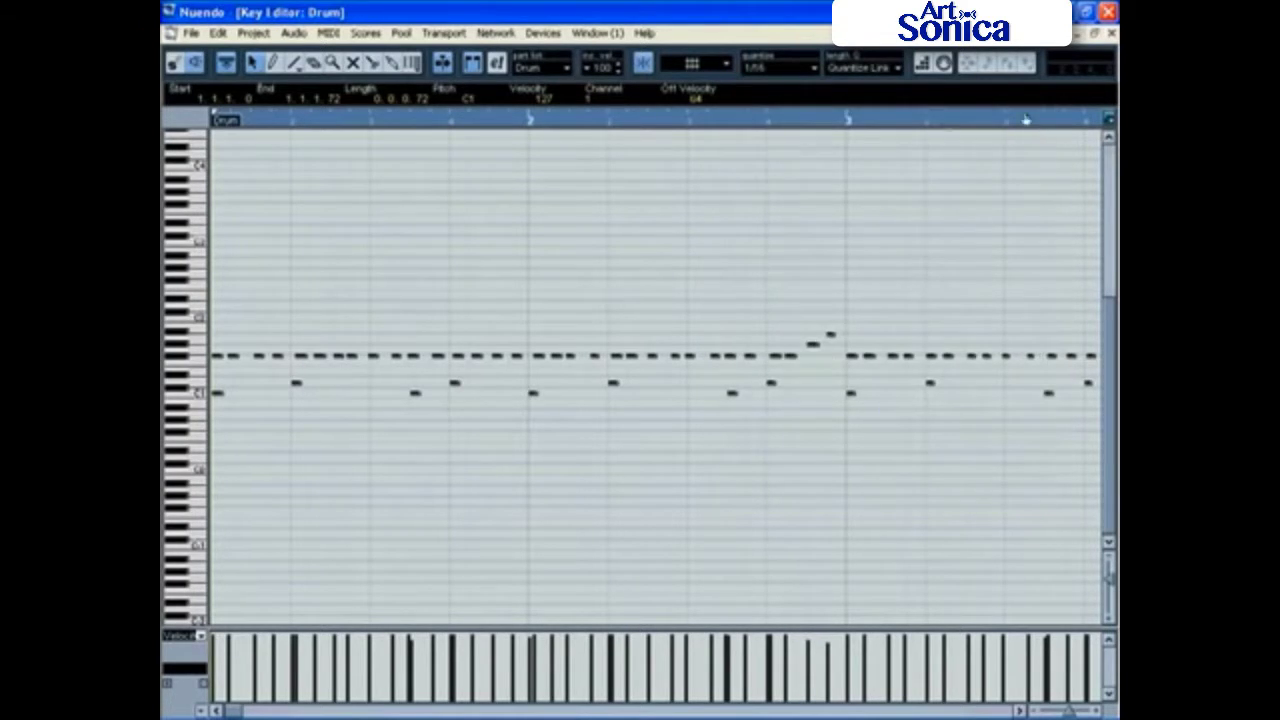
pyautogui.click(326, 34)
pyautogui.click(385, 160)
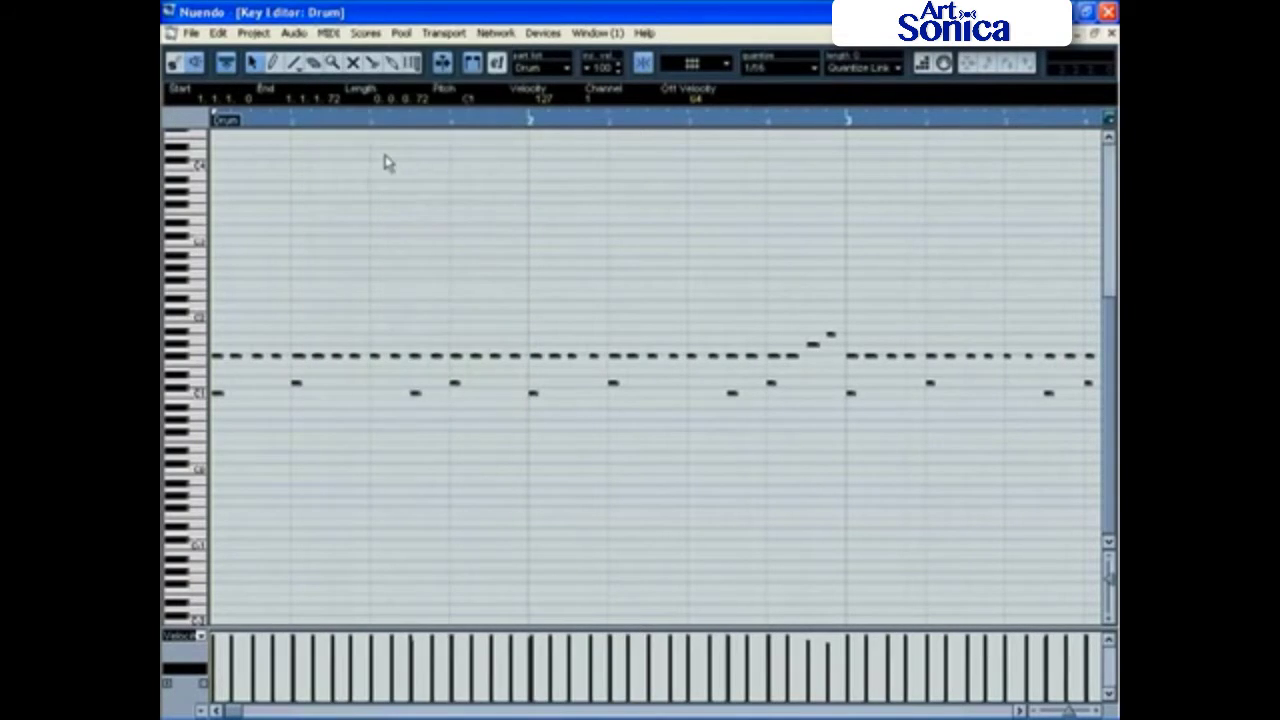
# Examine how the Drum note starts line up with the successive 1/16 positions from the beginning of bar 2.
pyautogui.click(530, 122)
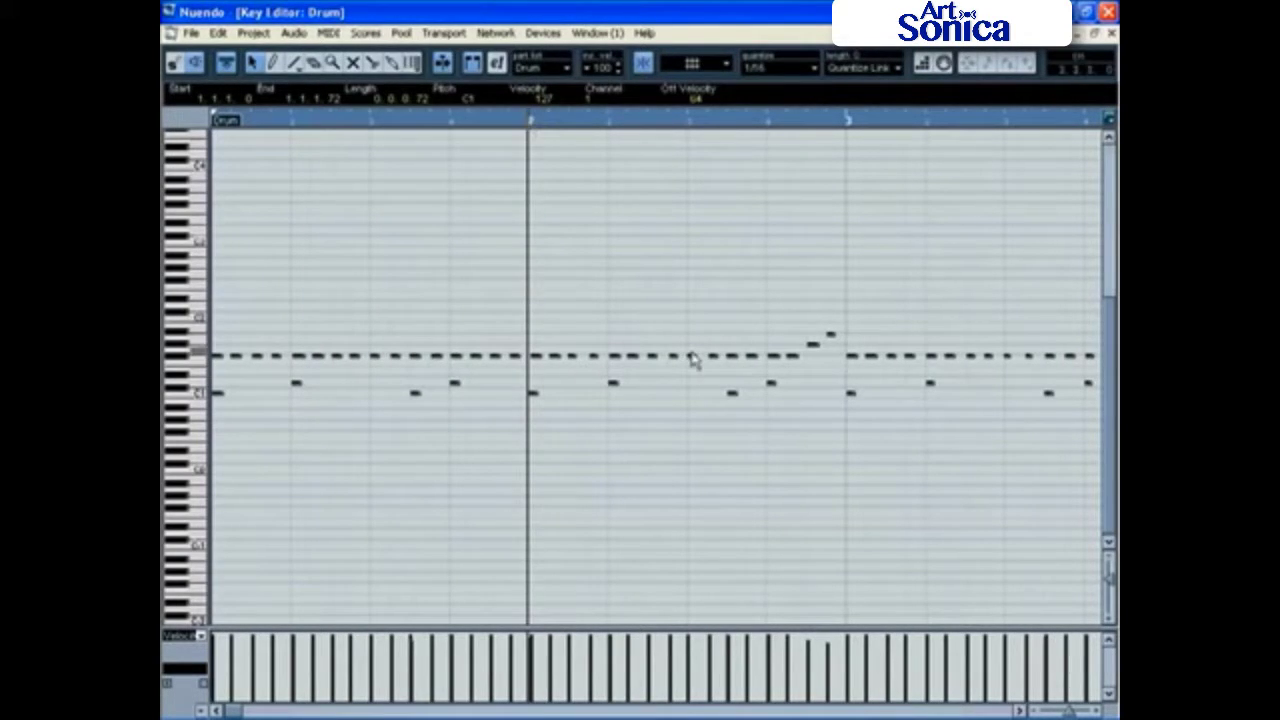
pyautogui.click(1097, 711)
pyautogui.click(1097, 711)
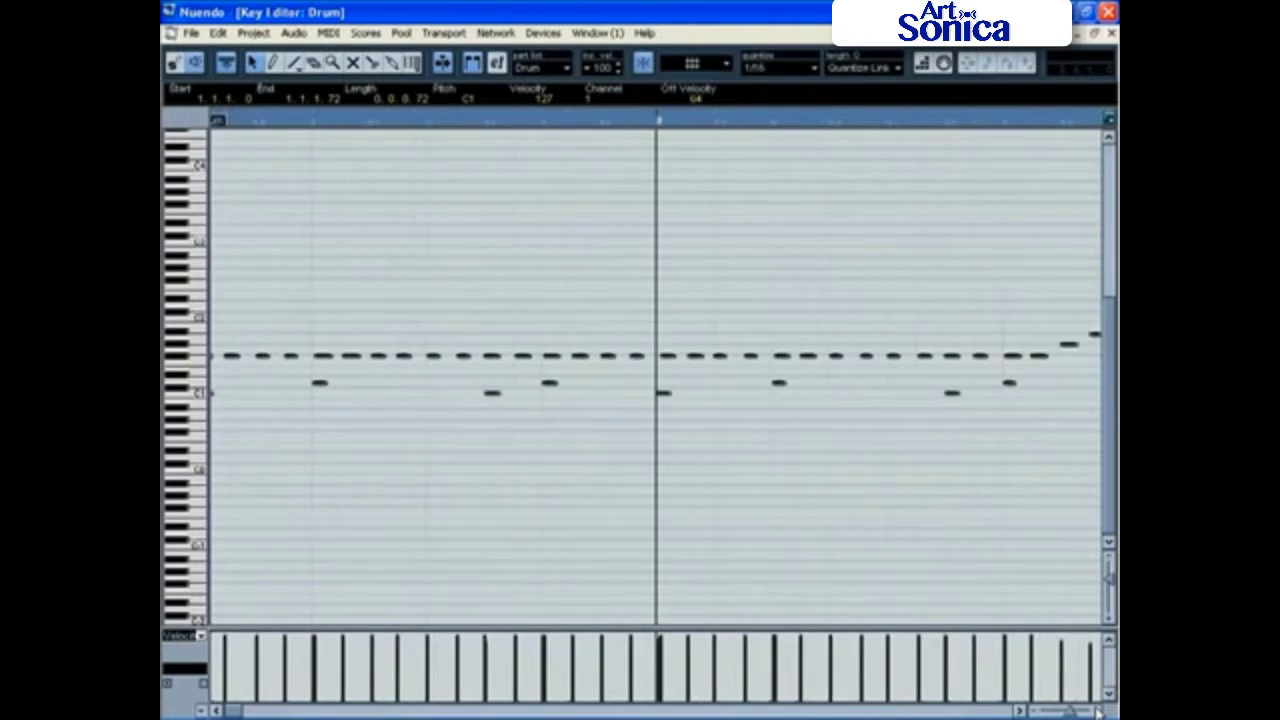
pyautogui.click(1097, 711)
pyautogui.click(1097, 711)
pyautogui.click(1097, 711)
pyautogui.click(1097, 711)
pyautogui.click(754, 122)
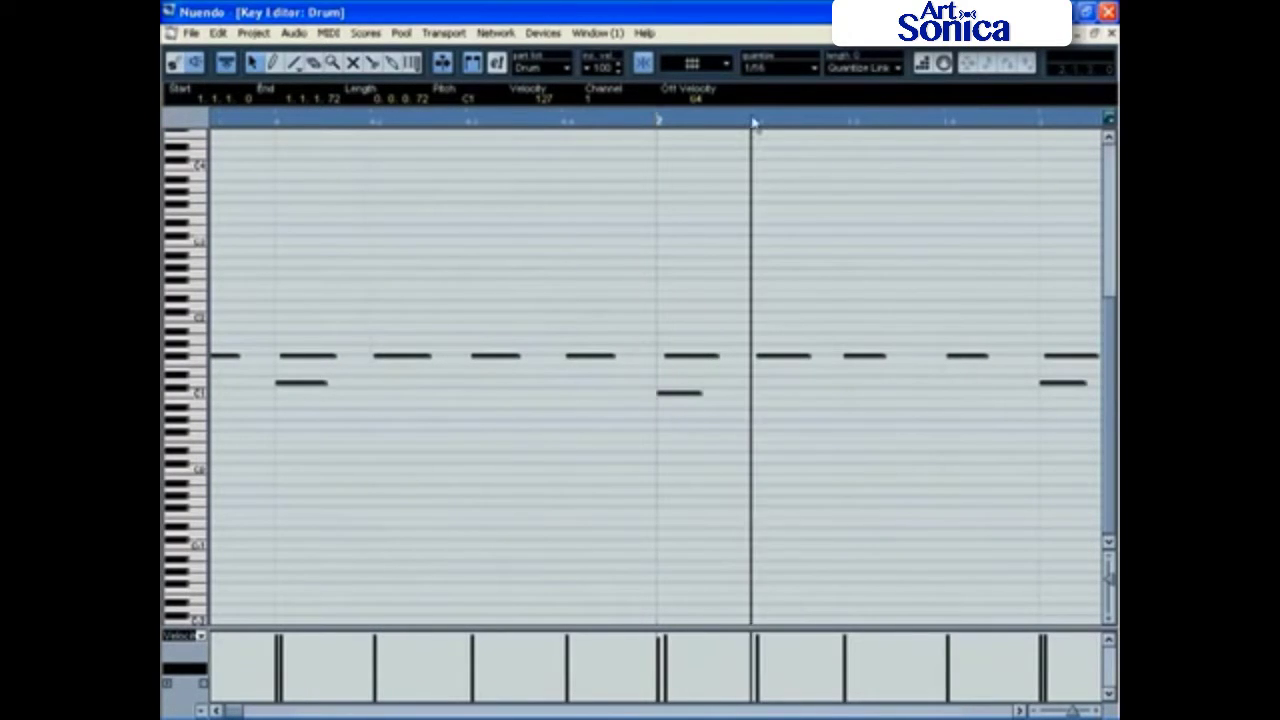
pyautogui.click(850, 124)
pyautogui.click(948, 124)
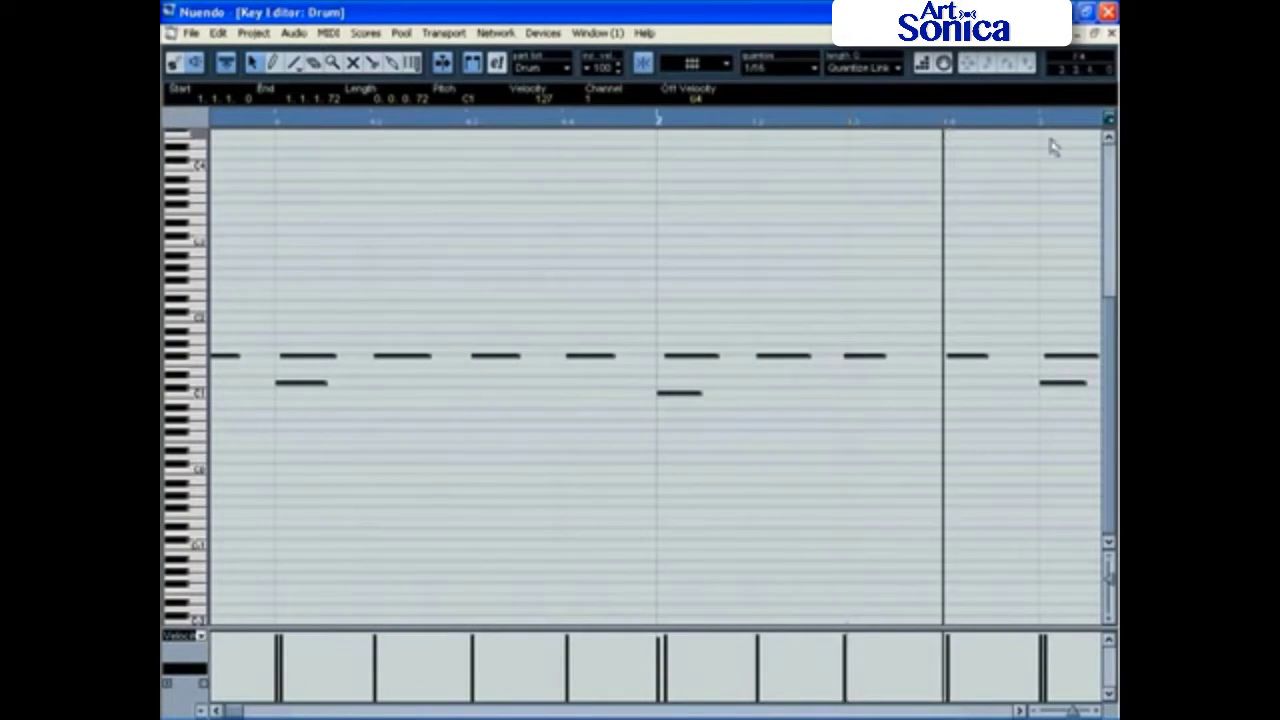
pyautogui.click(1038, 124)
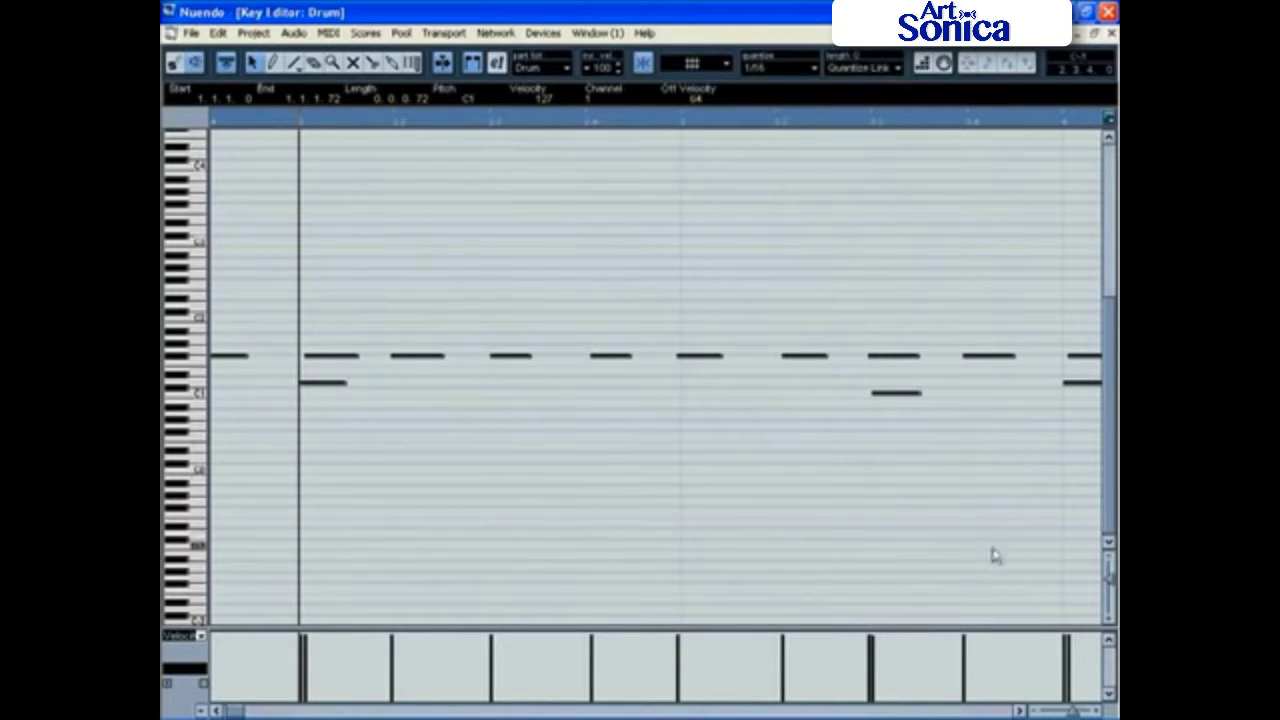
pyautogui.click(1036, 711)
pyautogui.click(1036, 711)
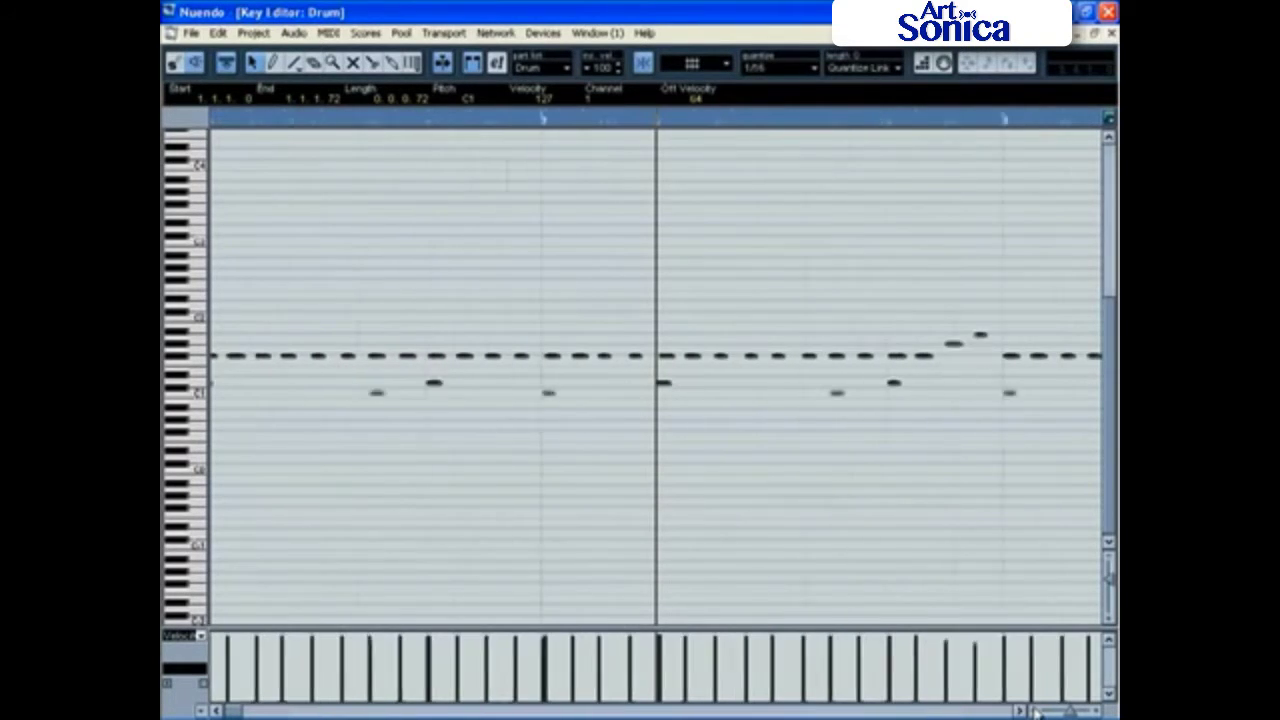
# Clear the note selection and play the iteratively quantized Drum part from the start.
pyautogui.click(702, 502)
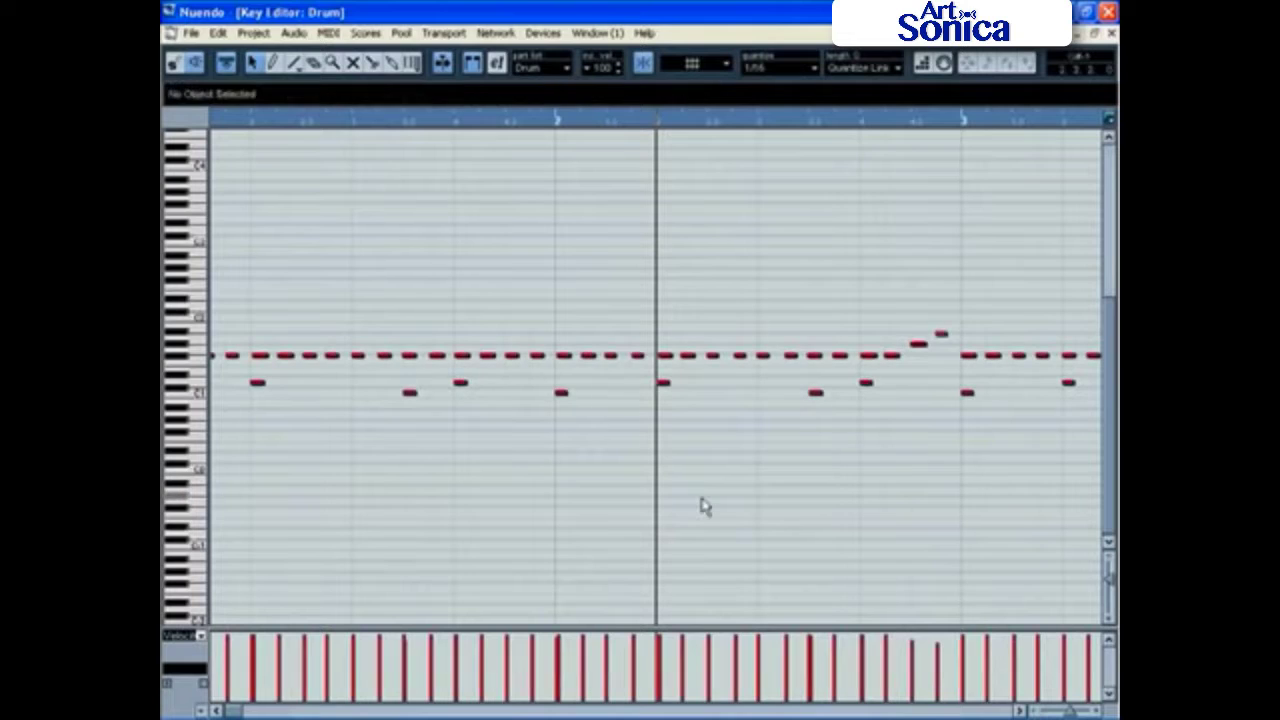
pyautogui.press('KP_Decimal')
pyautogui.press('space')
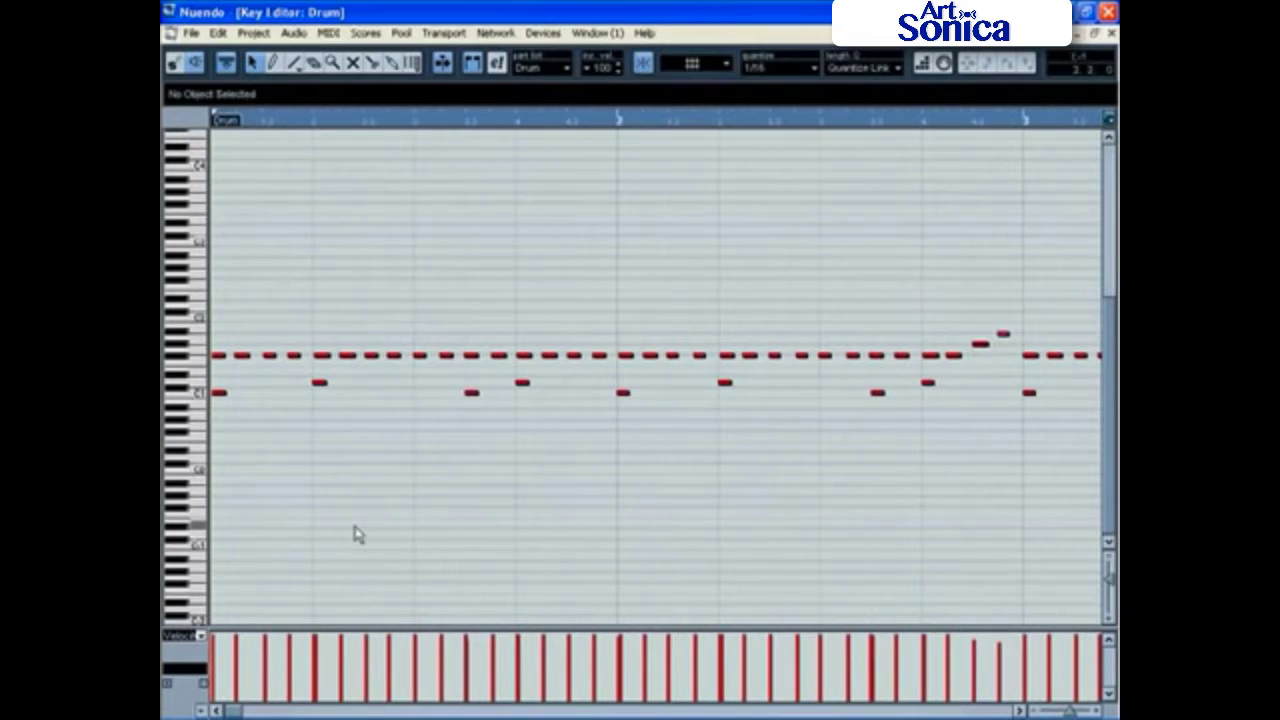
# Draw a varying velocity curve over the Drum notes from bar 1 into bar 6 with the Draw tool.
pyautogui.click(273, 63)
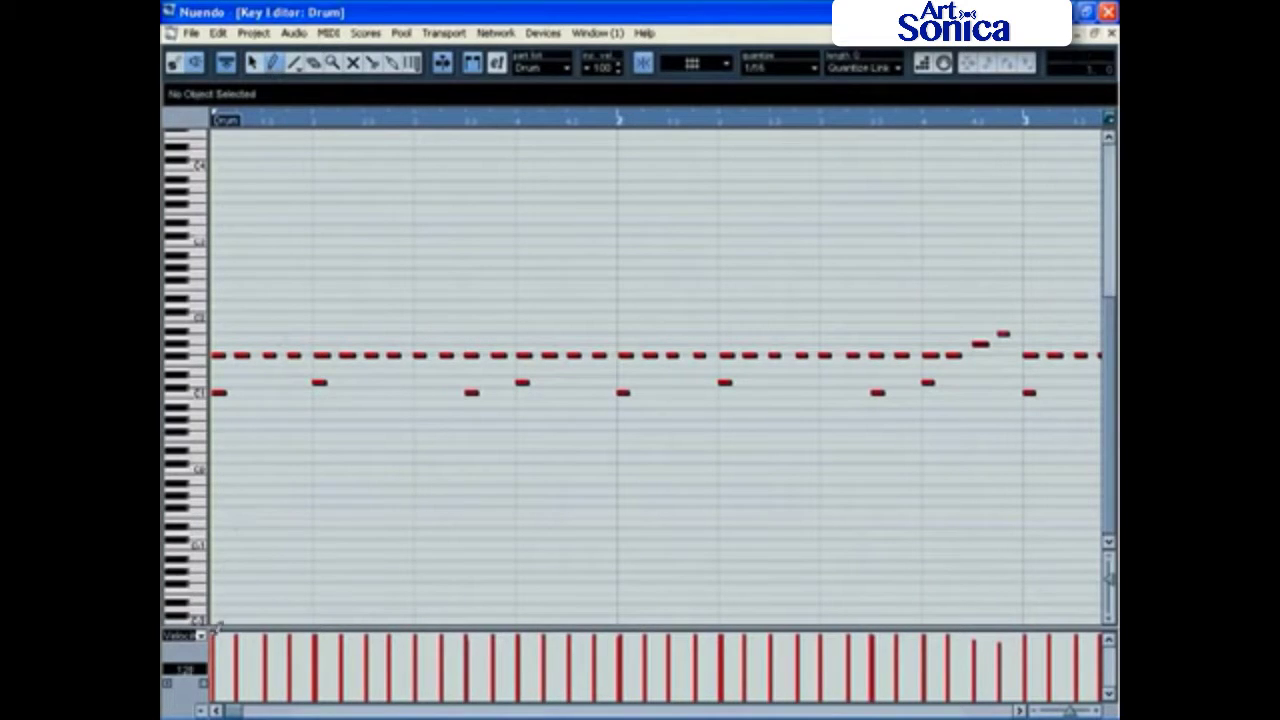
pyautogui.moveTo(238, 634)
pyautogui.mouseDown()
pyautogui.moveTo(290, 662)
pyautogui.moveTo(669, 633)
pyautogui.moveTo(1078, 633)
pyautogui.mouseUp()
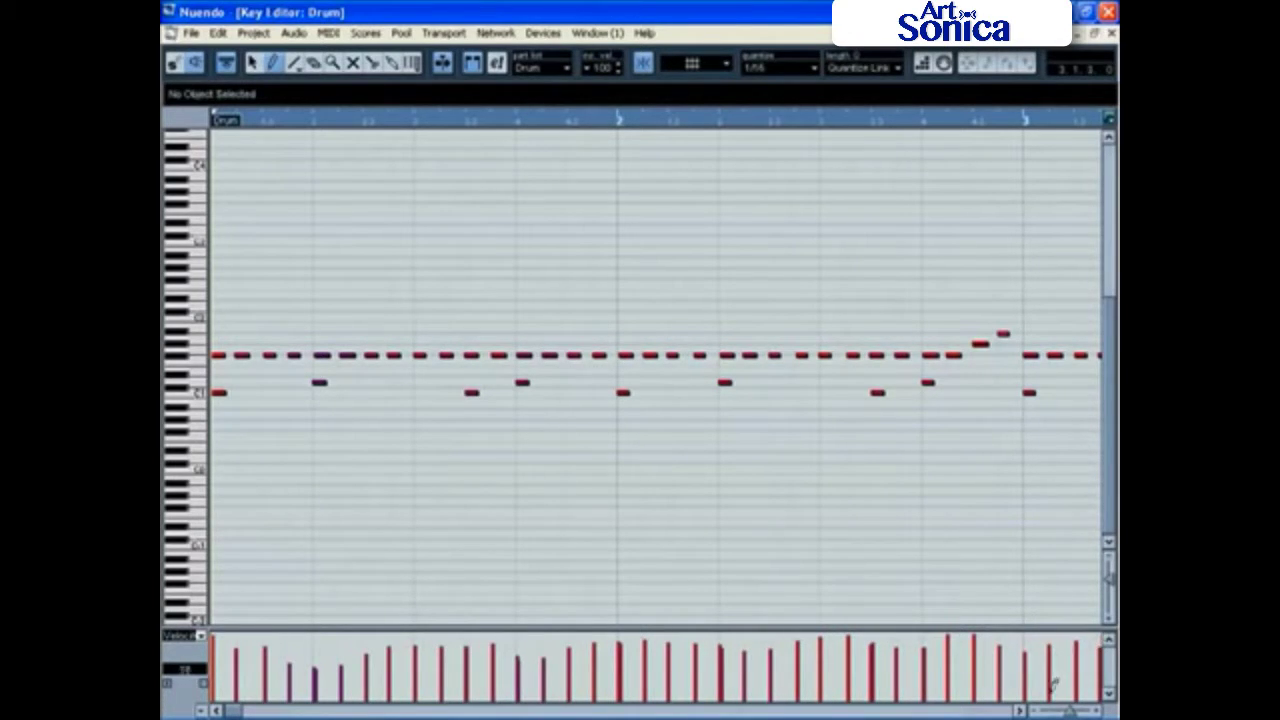
pyautogui.click(1036, 711)
pyautogui.click(1036, 711)
pyautogui.click(1036, 711)
pyautogui.click(1036, 711)
pyautogui.click(1036, 711)
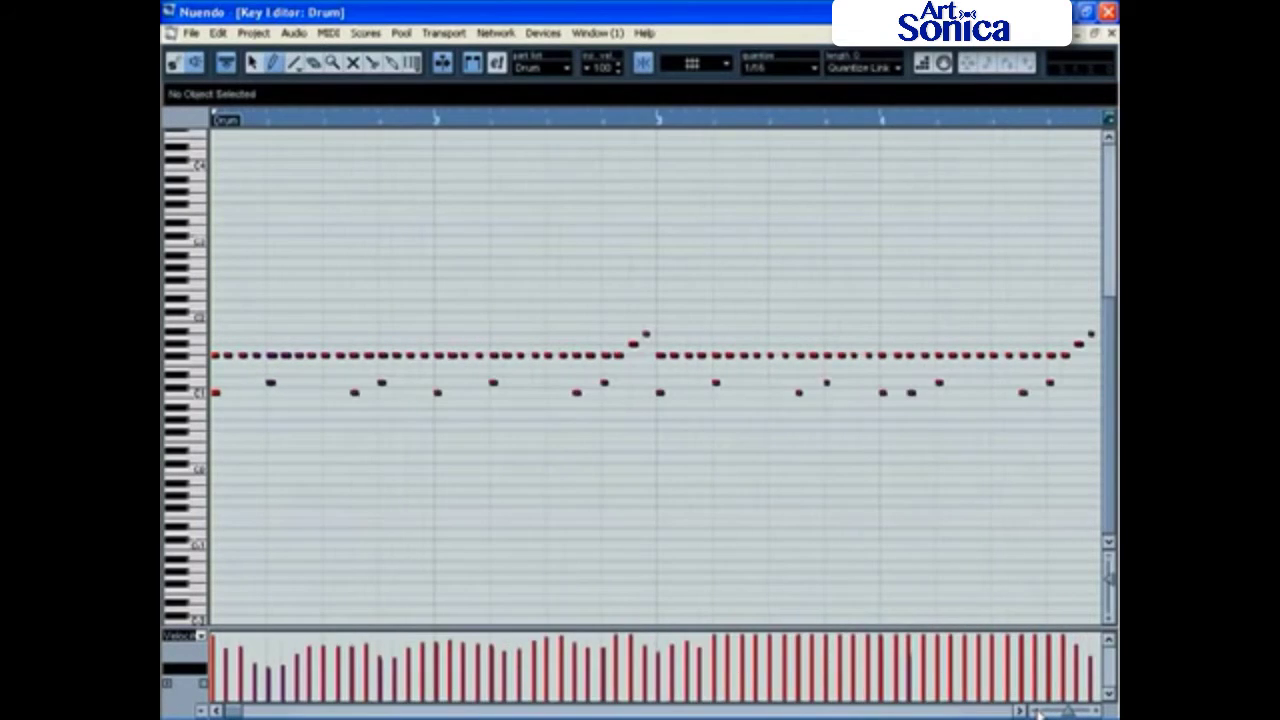
pyautogui.click(1036, 711)
pyautogui.click(1036, 711)
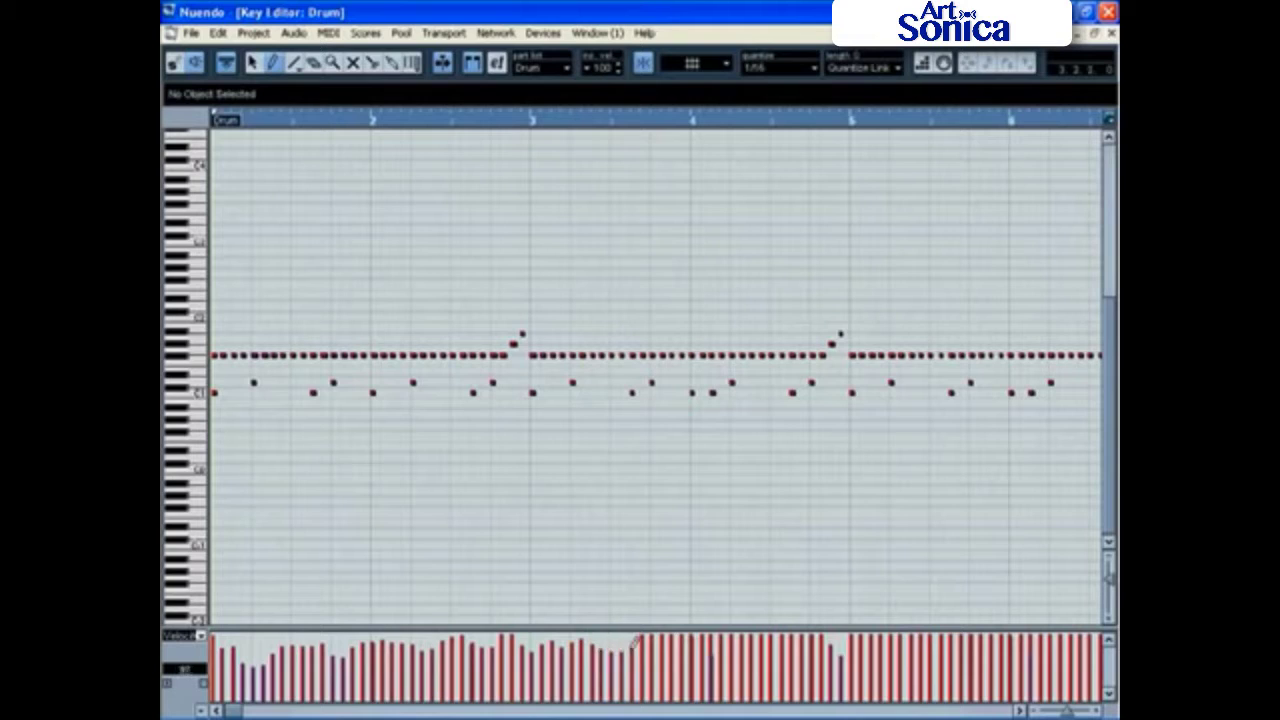
pyautogui.moveTo(636, 640); pyautogui.dragTo(1070, 633)
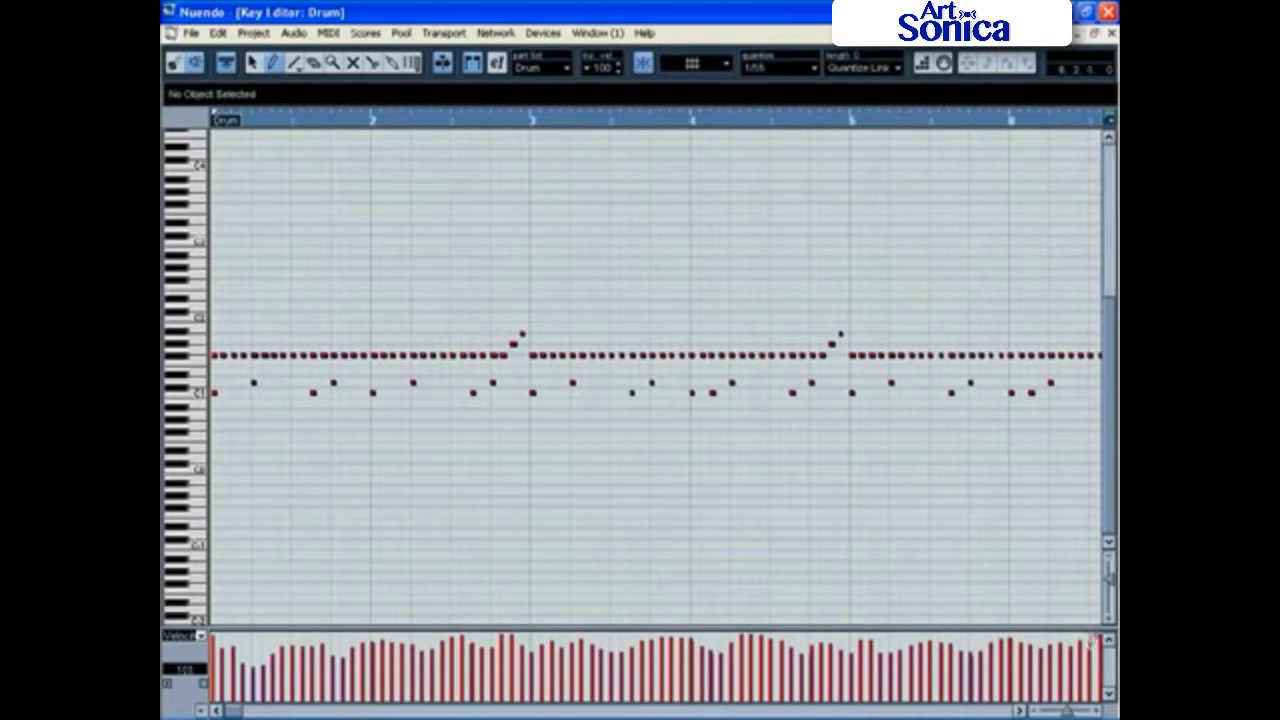
# Continue the varying velocity curve over the remaining Drum notes from bar 7 to the start of bar 9.
pyautogui.click(1021, 711)
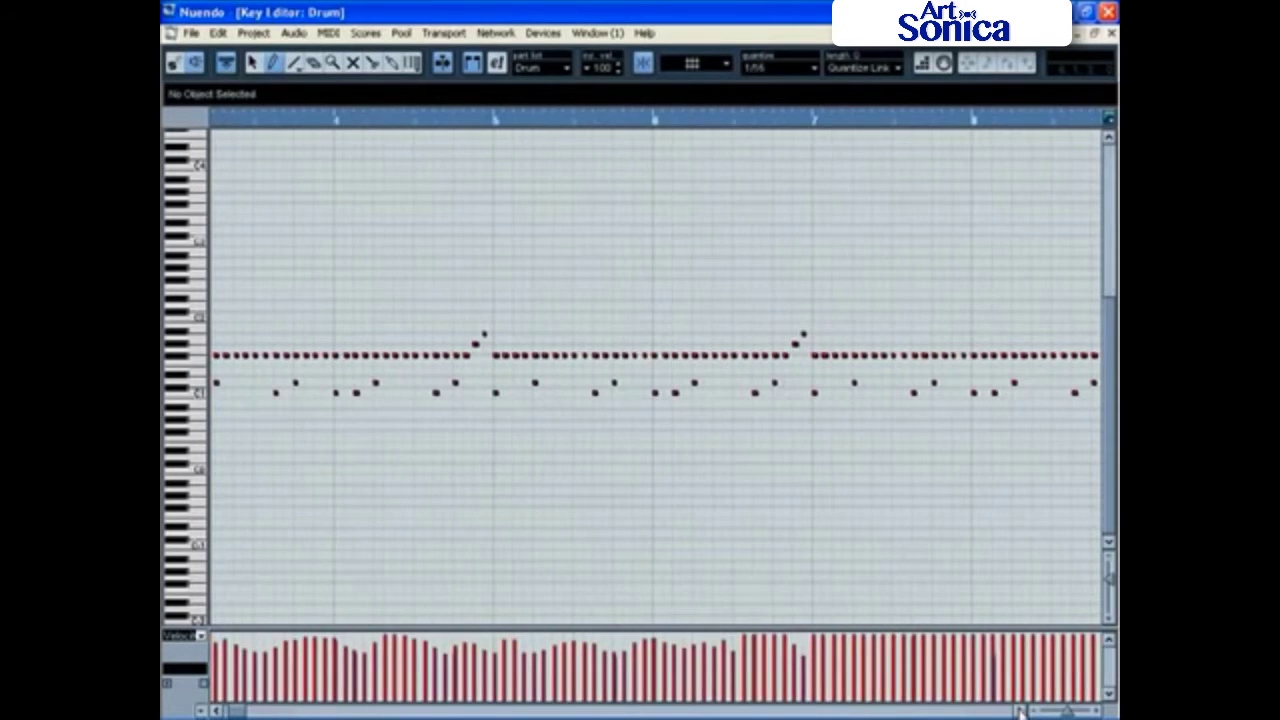
pyautogui.click(1021, 711)
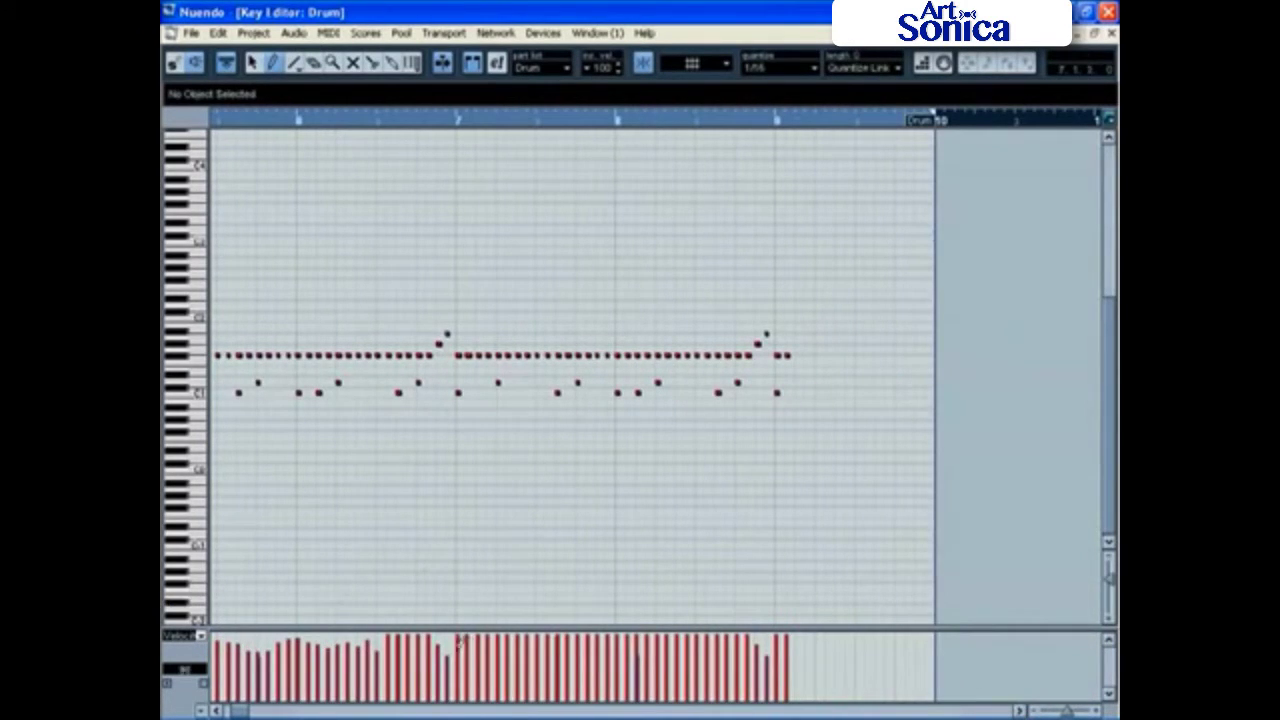
pyautogui.moveTo(461, 640); pyautogui.dragTo(772, 640)
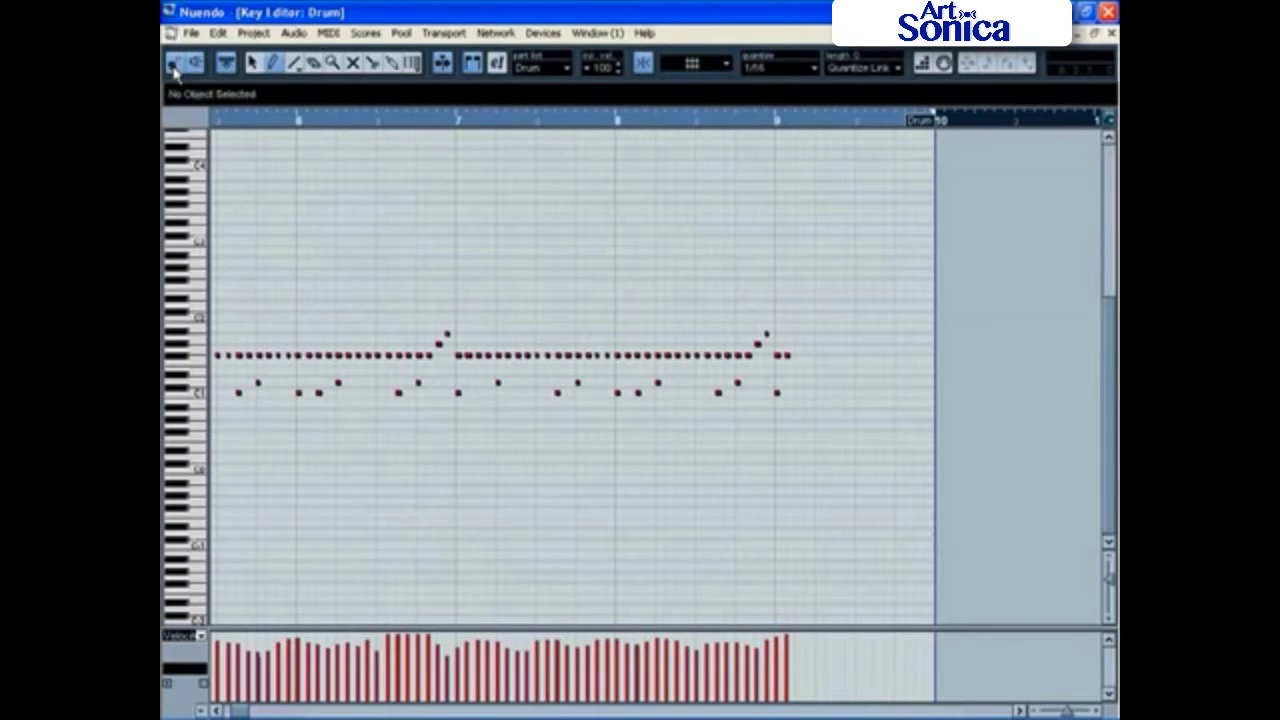
# Play the Drum part with its varied velocities, close the Key Editor and return the stopped project to its beginning.
pyautogui.press('space')
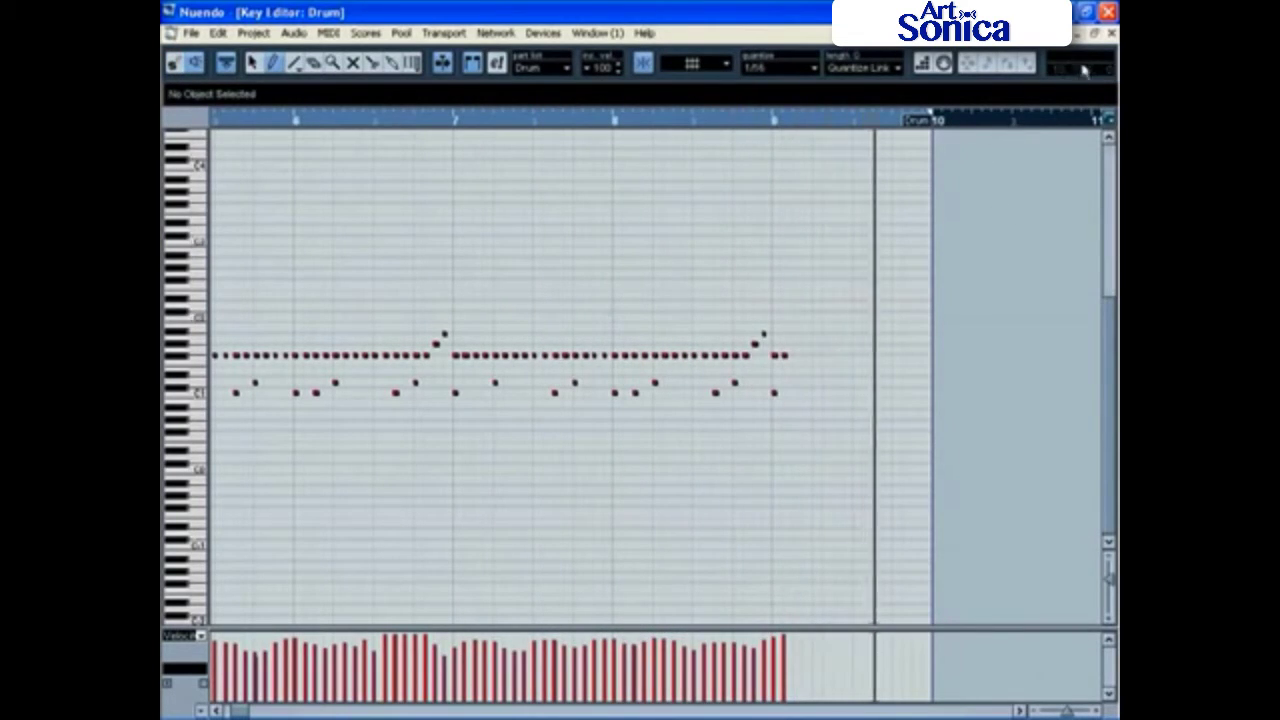
pyautogui.click(1111, 34)
pyautogui.press('space')
pyautogui.click(688, 356)
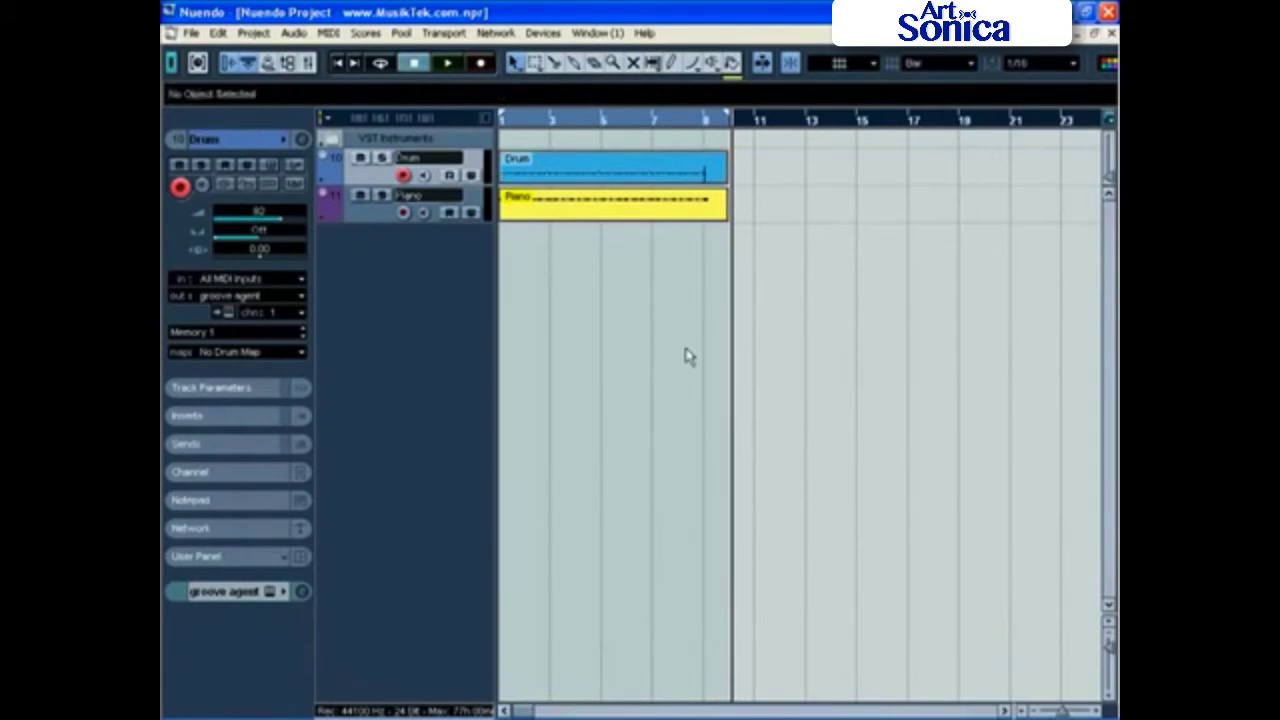
pyautogui.press('KP_Decimal')
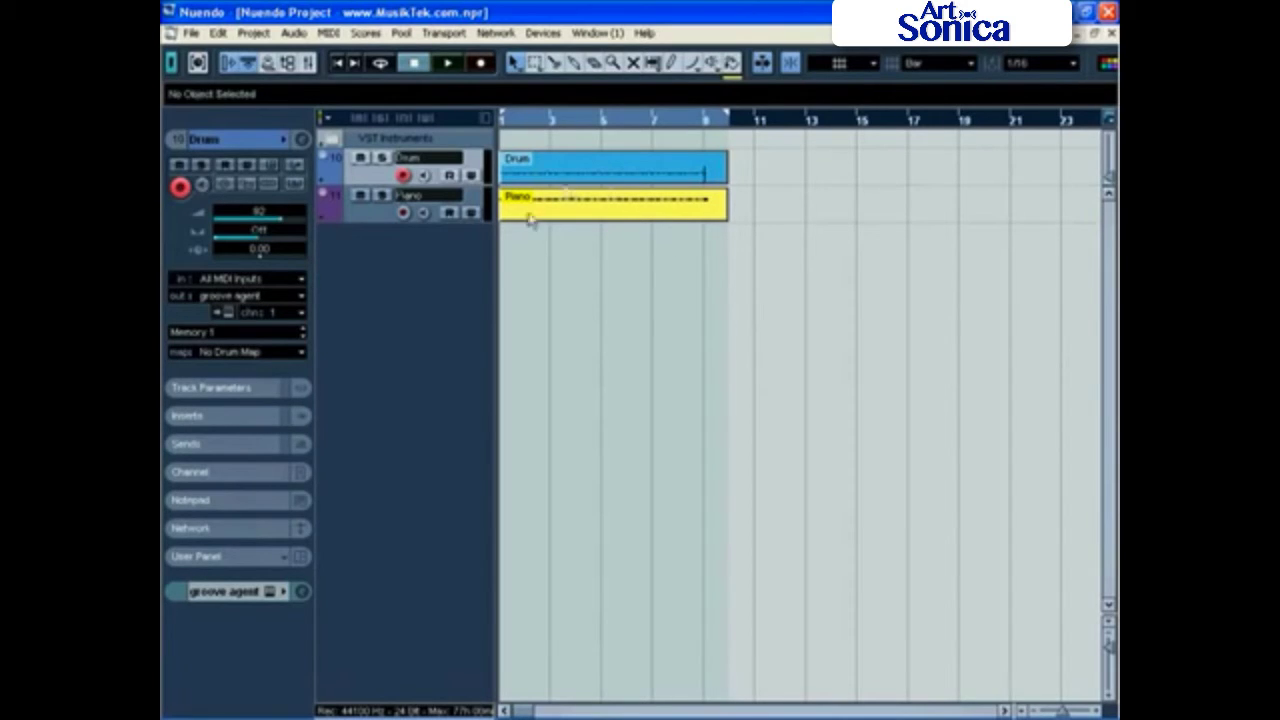
# Show the Transport panel and turn on Auto Quantize for MIDI recording.
pyautogui.click(443, 33)
pyautogui.click(462, 47)
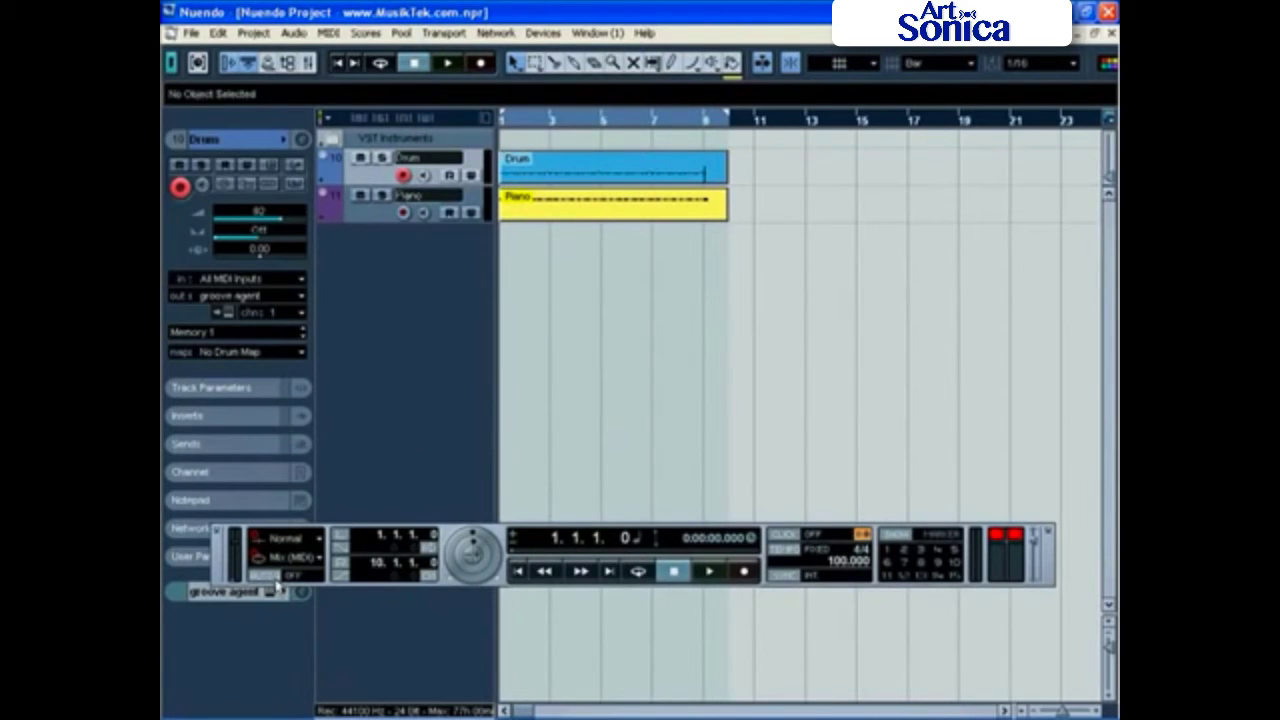
pyautogui.click(272, 578)
# Set the project's grid type to Use Quantize, trying a 1/8 quantize value before choosing 1/16.
pyautogui.click(970, 67)
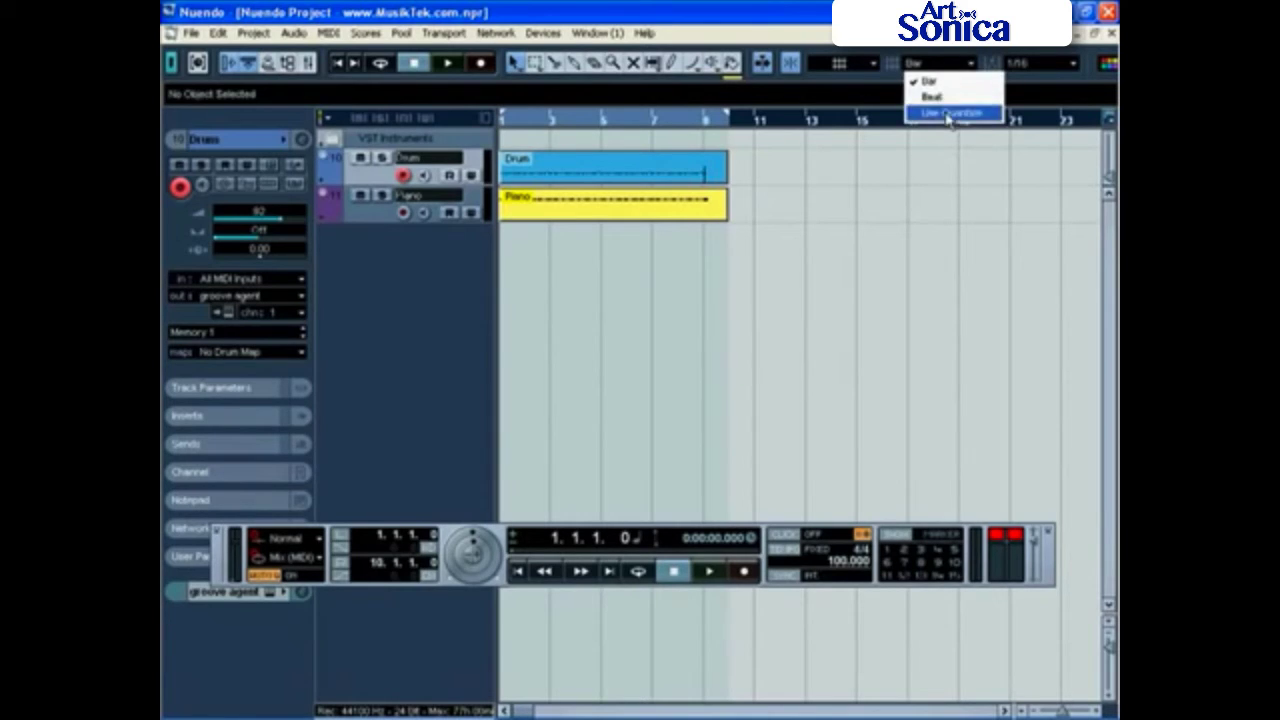
pyautogui.click(952, 114)
pyautogui.click(1072, 67)
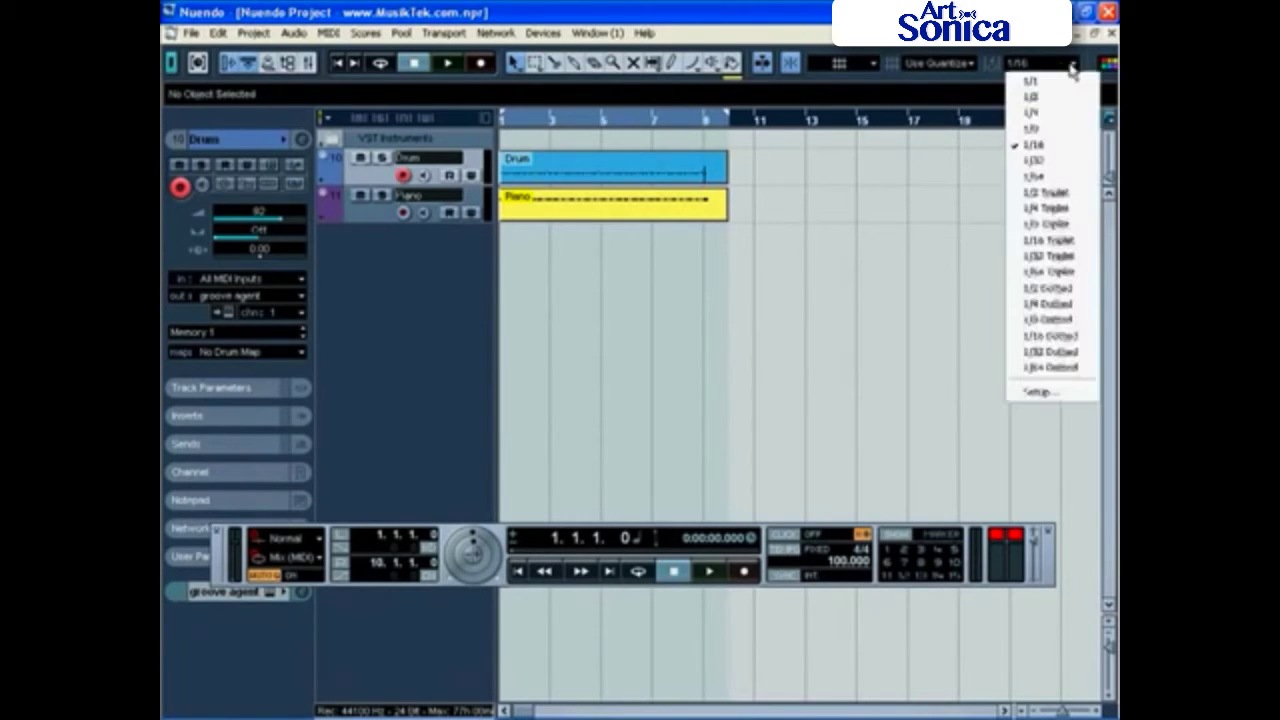
pyautogui.click(1035, 129)
pyautogui.click(1070, 66)
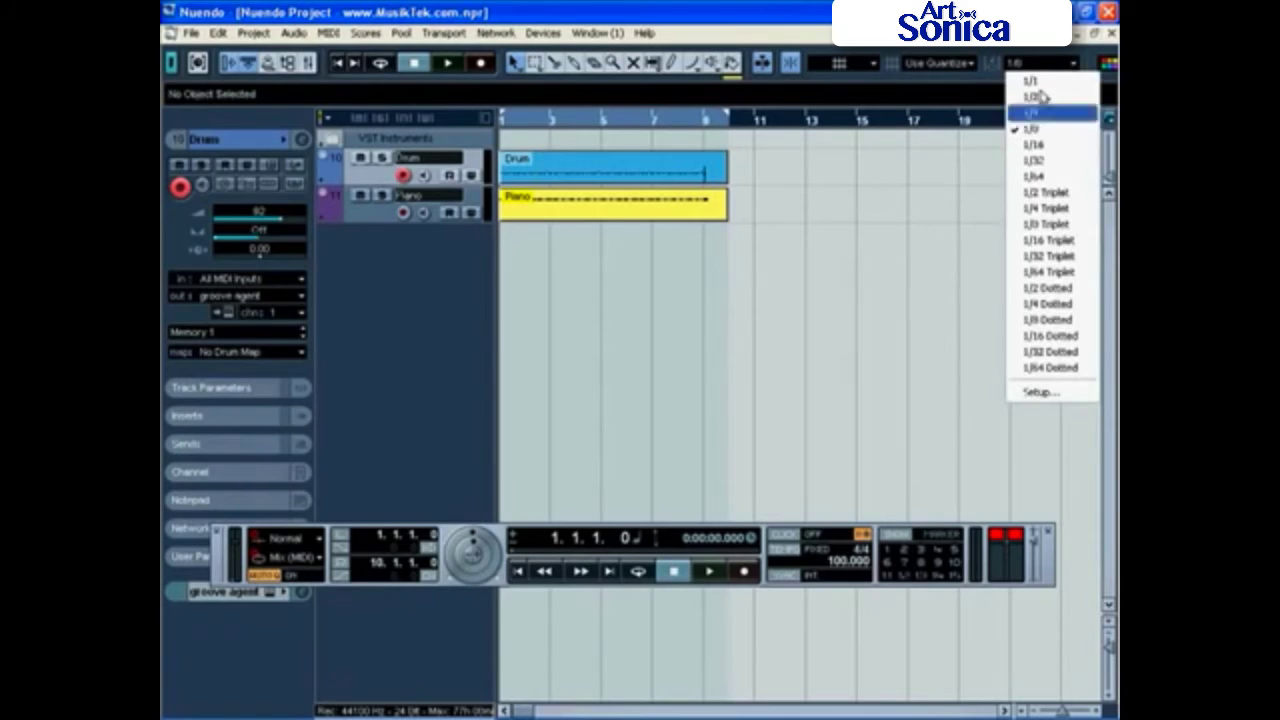
pyautogui.click(1035, 145)
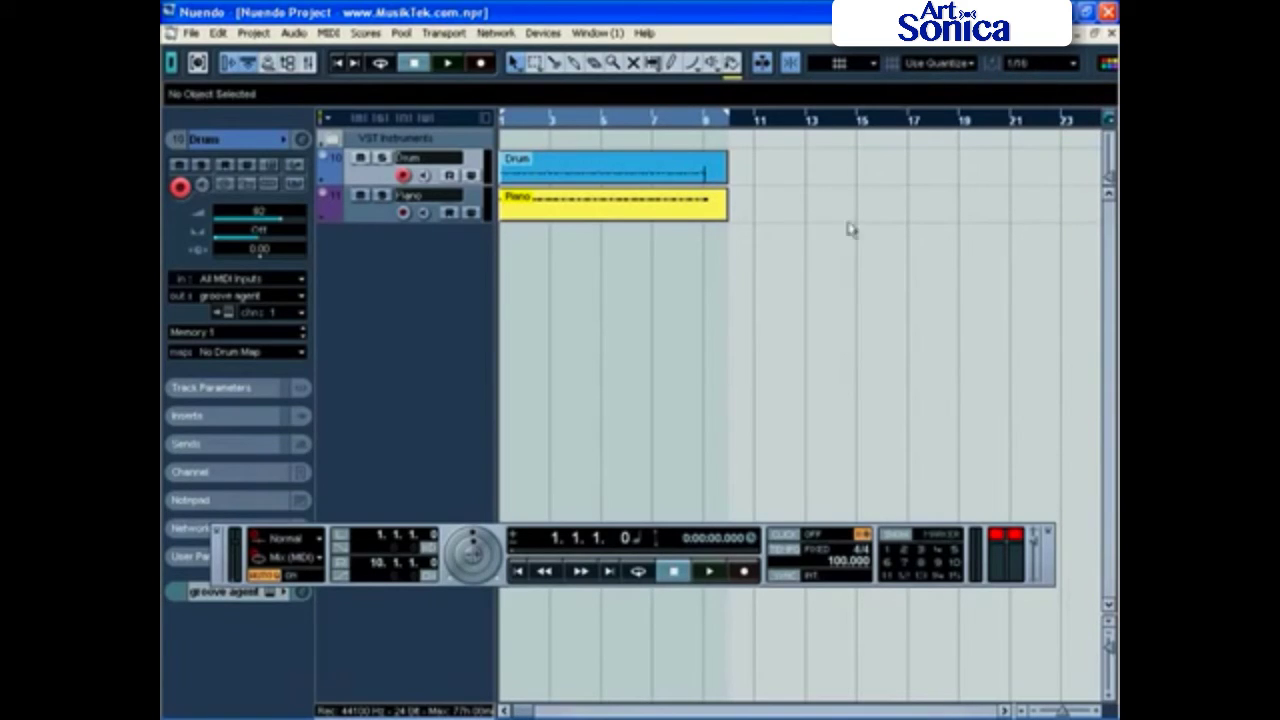